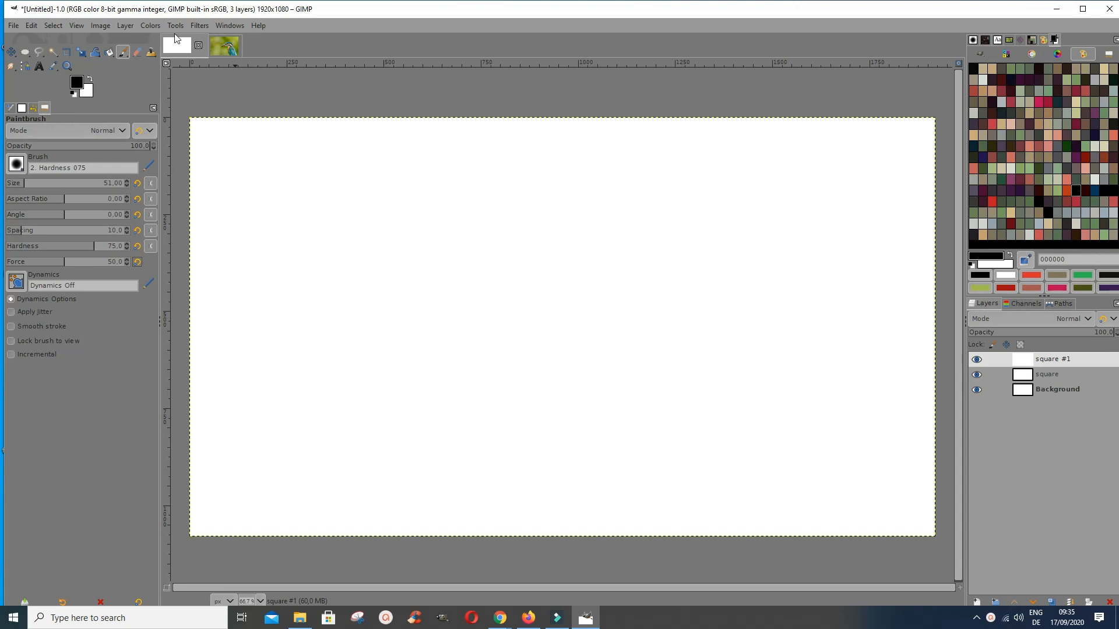
Step: Activate the Paintbrush tool and view the blend modes available for the brush and for the layer
left_click(123, 56)
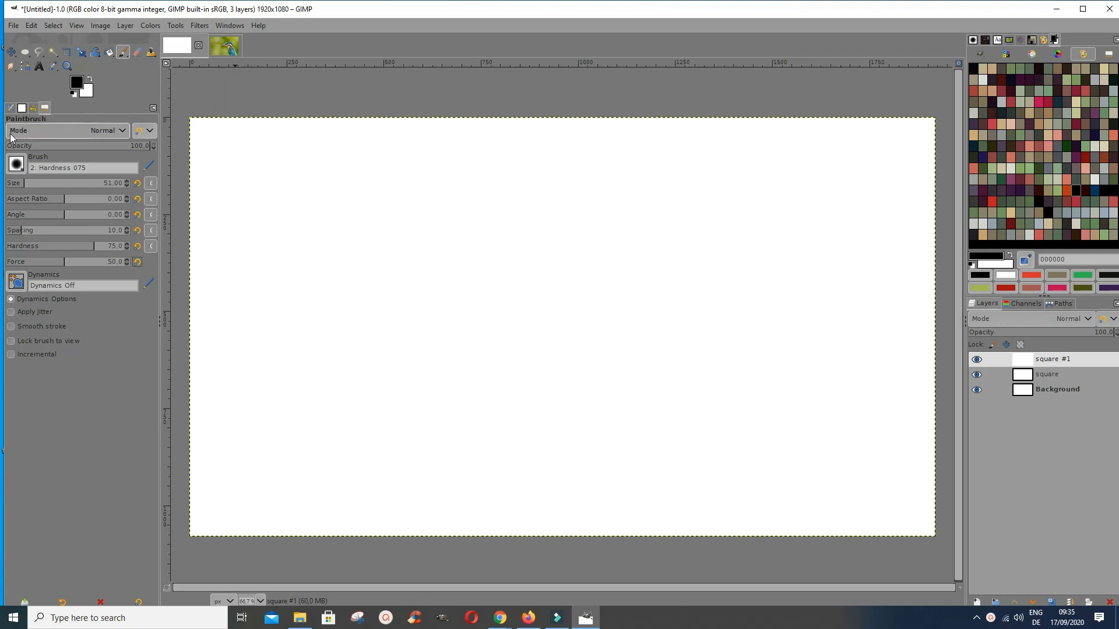
left_click(124, 131)
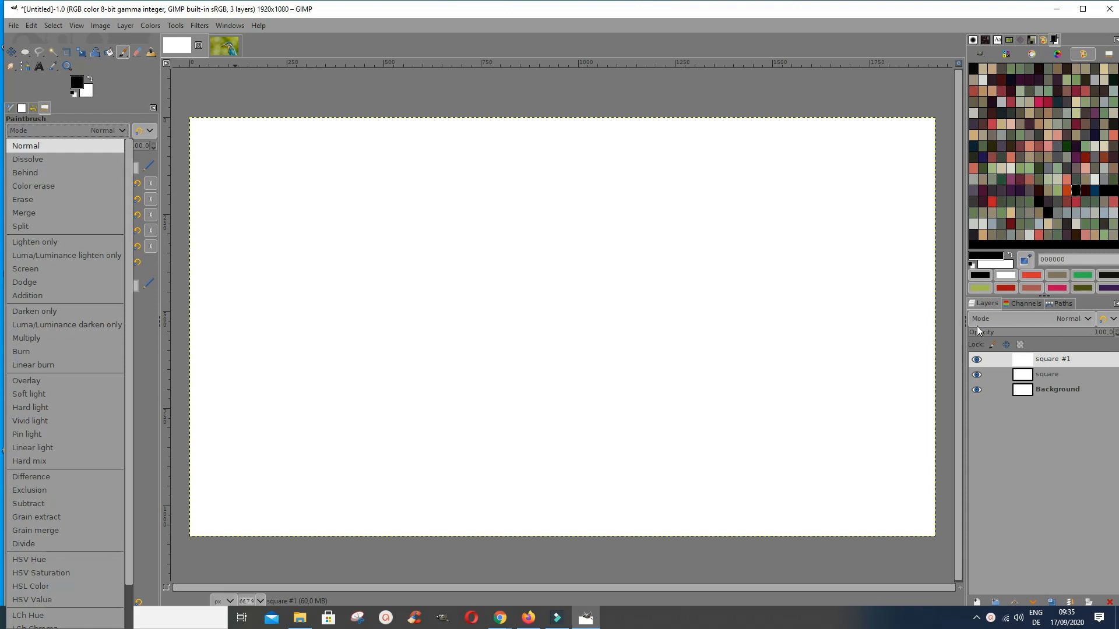
left_click(1087, 321)
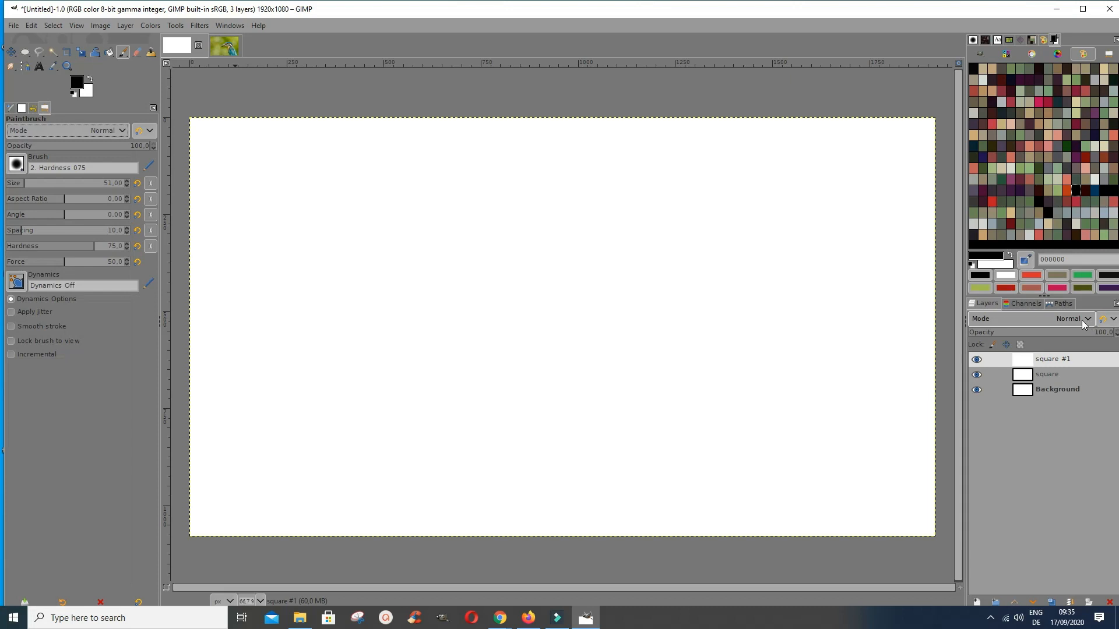
left_click(1082, 320)
left_click(1081, 320)
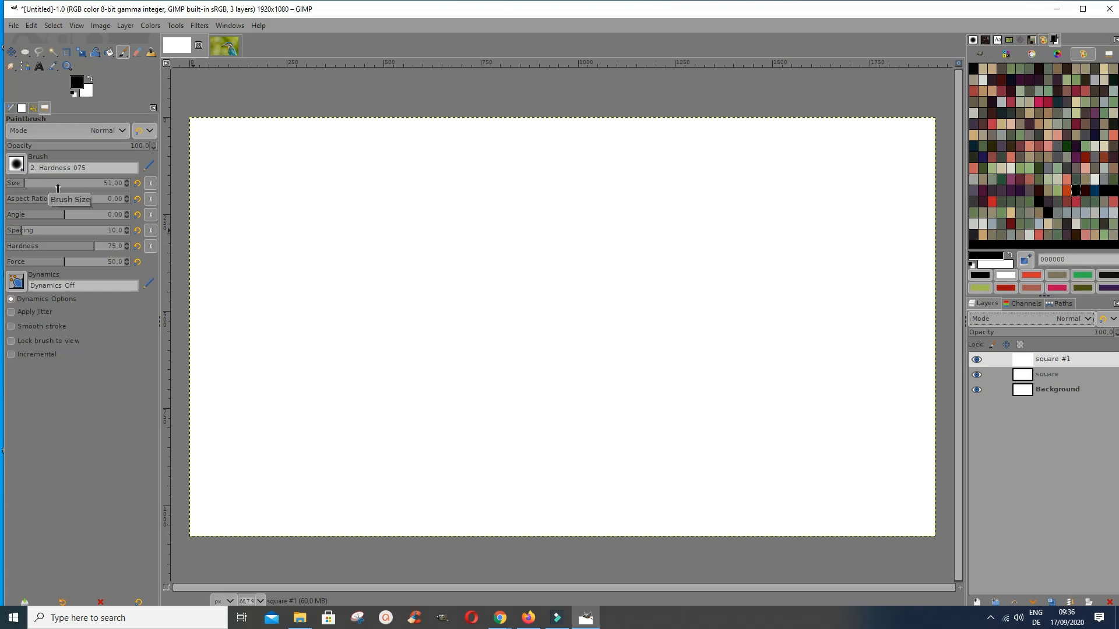
Step: View the brush collection, and paint a short vertical stroke in the canvas's upper-left area plus a thicker one beside it at size 125
left_click(17, 165)
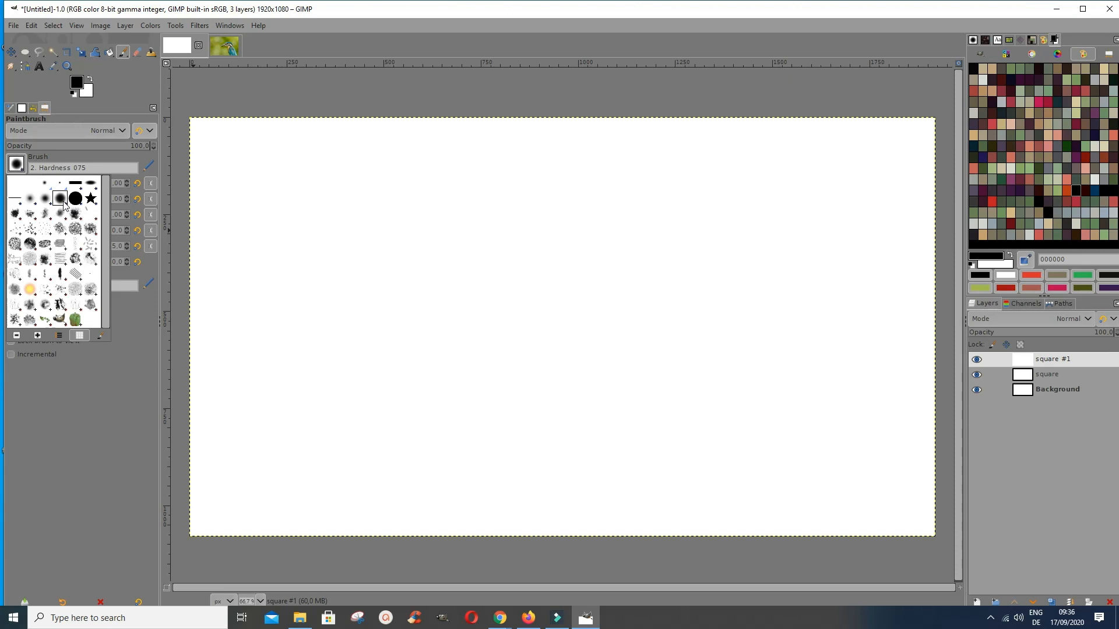
left_click(16, 165)
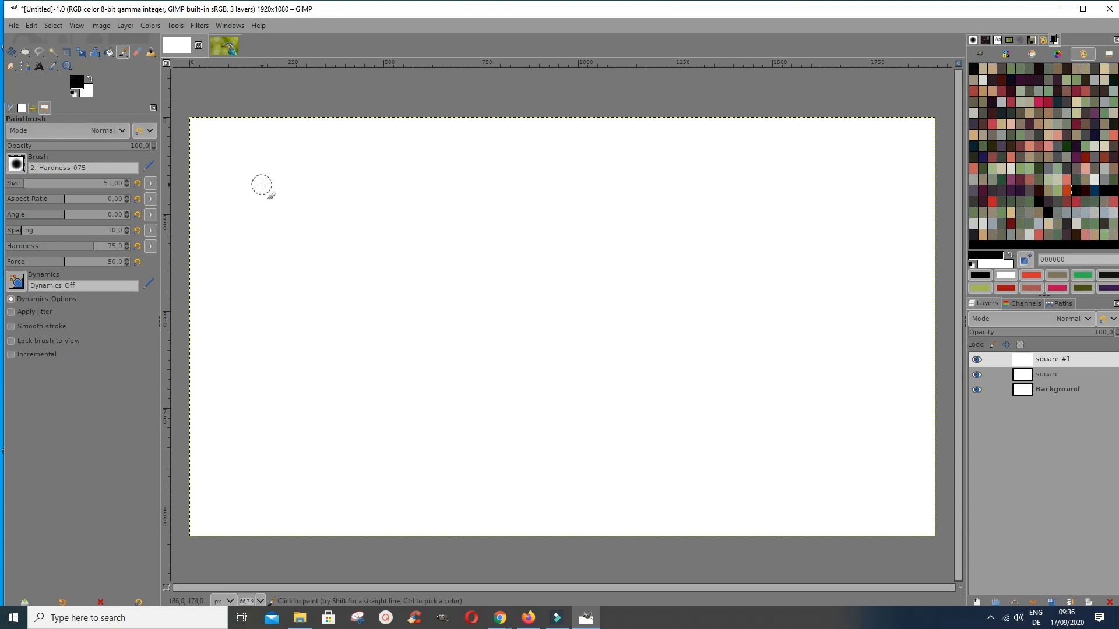
left_click_drag(236, 147, 236, 181)
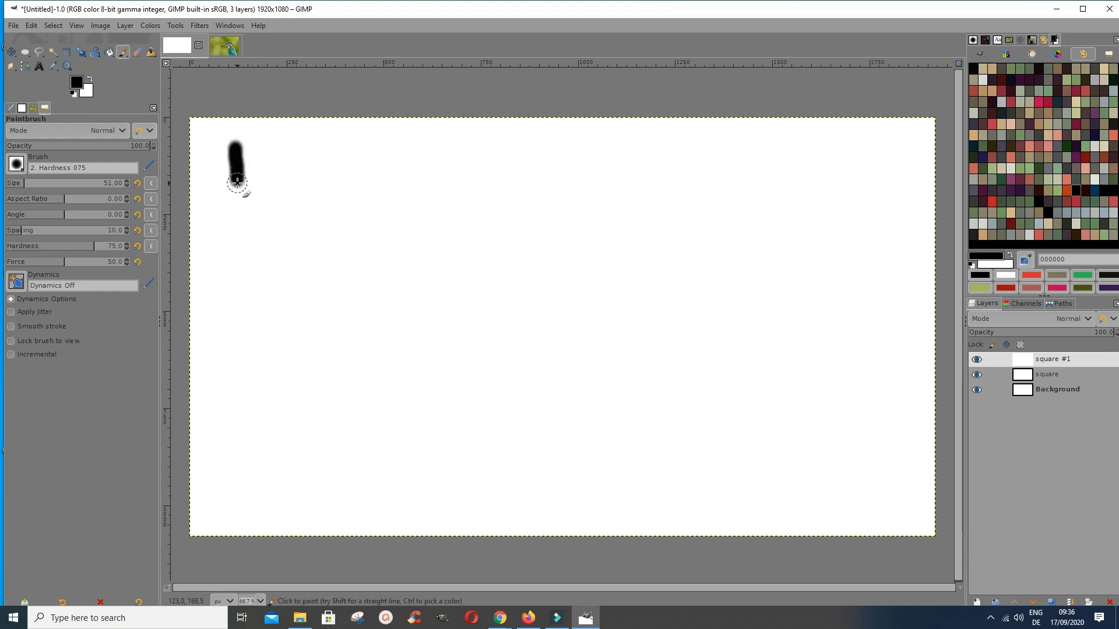
left_click(39, 183)
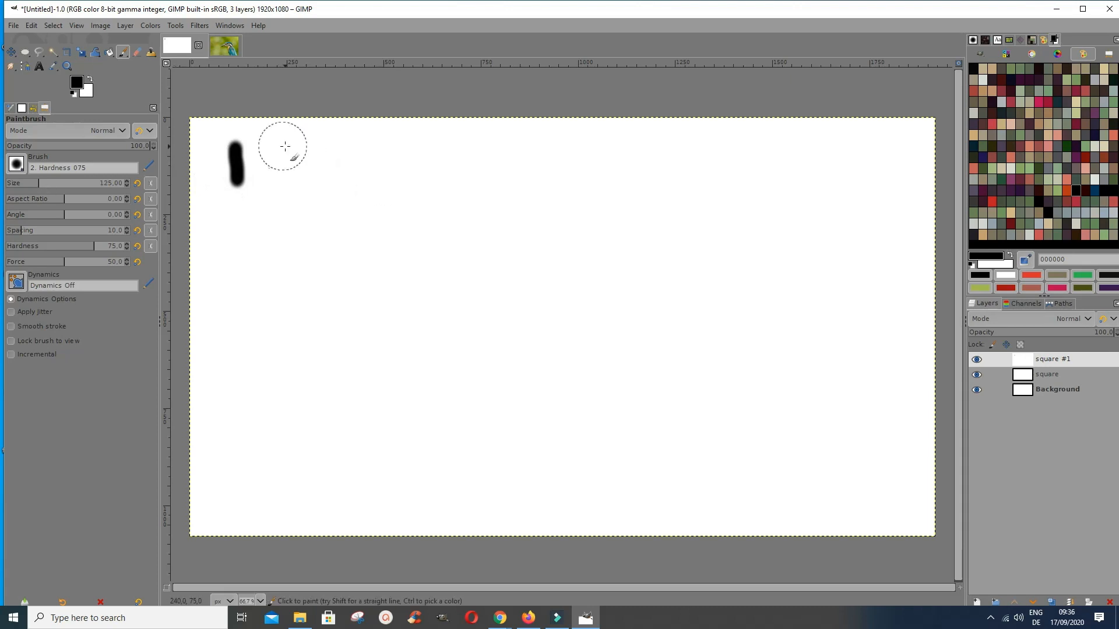
left_click_drag(285, 146, 287, 215)
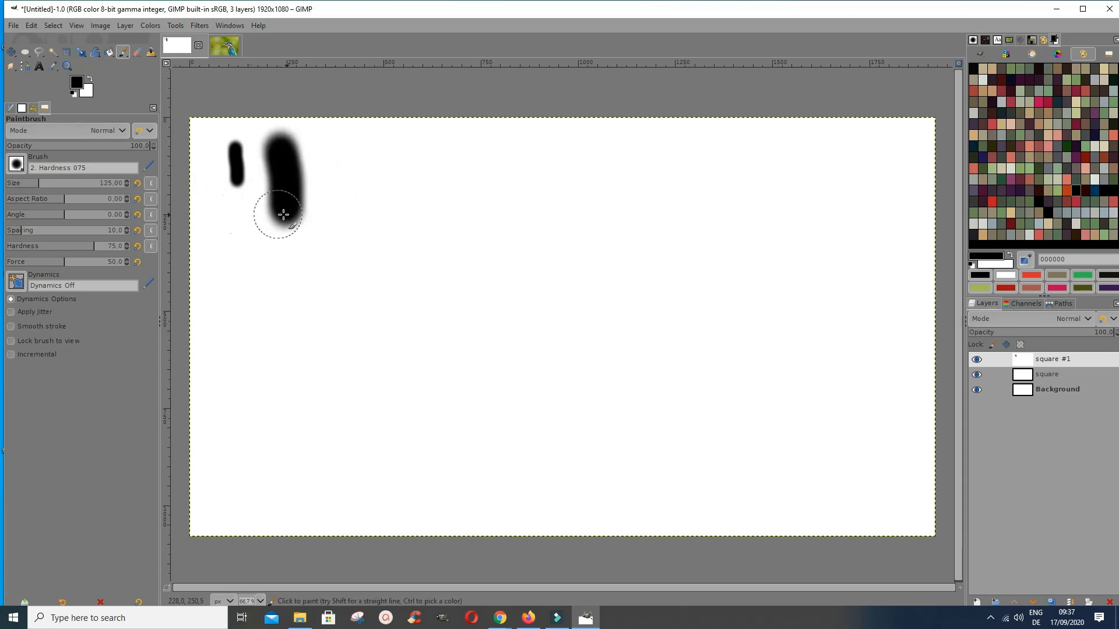
Step: Reset the brush size, set the aspect ratio to 10, and paint a diagonal, a long horizontal and a vertical stroke
left_click(137, 184)
left_click(93, 196)
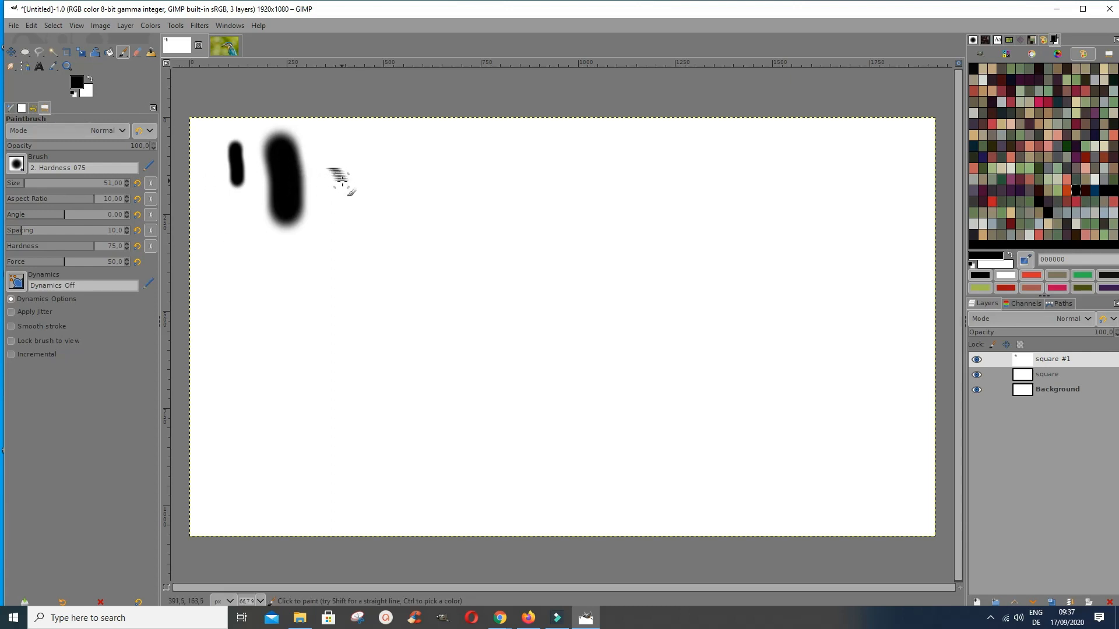
left_click_drag(342, 178, 372, 225)
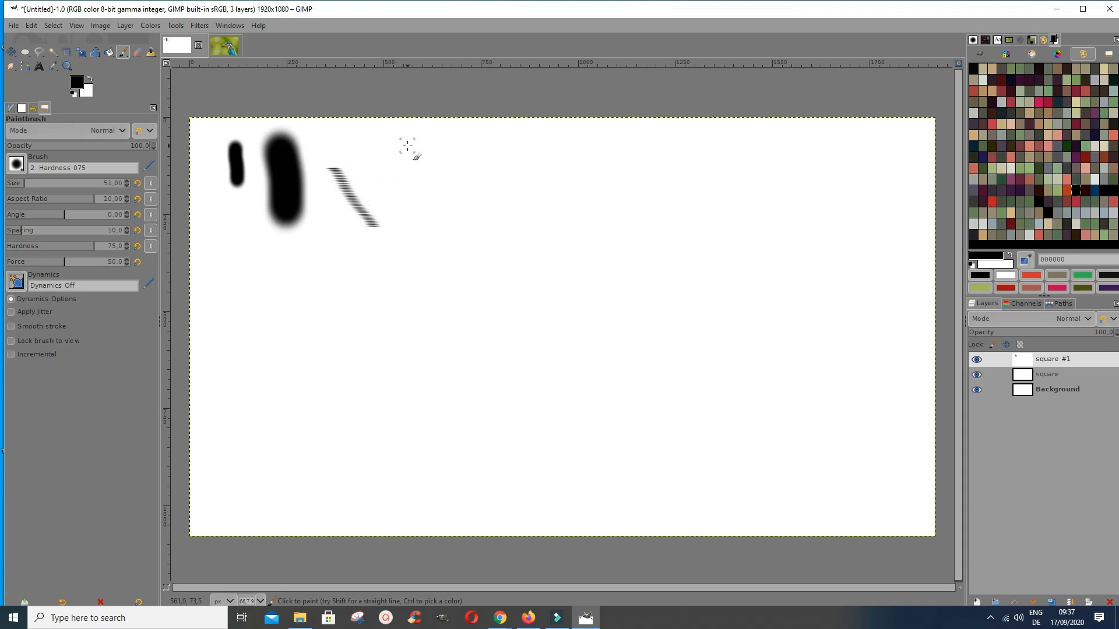
left_click_drag(379, 166, 555, 169)
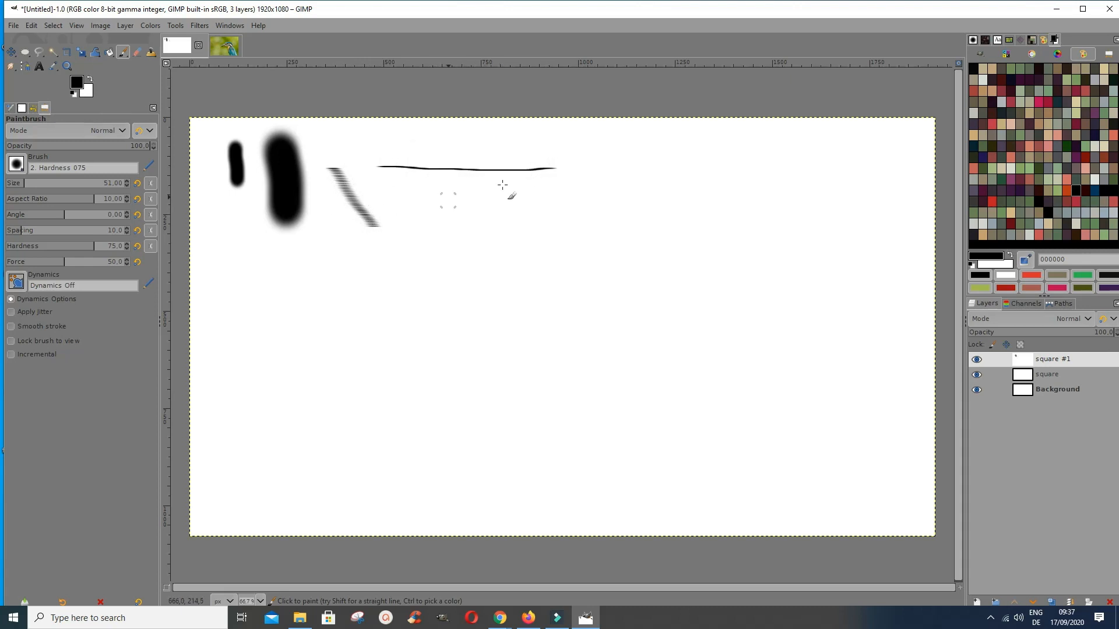
left_click_drag(417, 198, 420, 277)
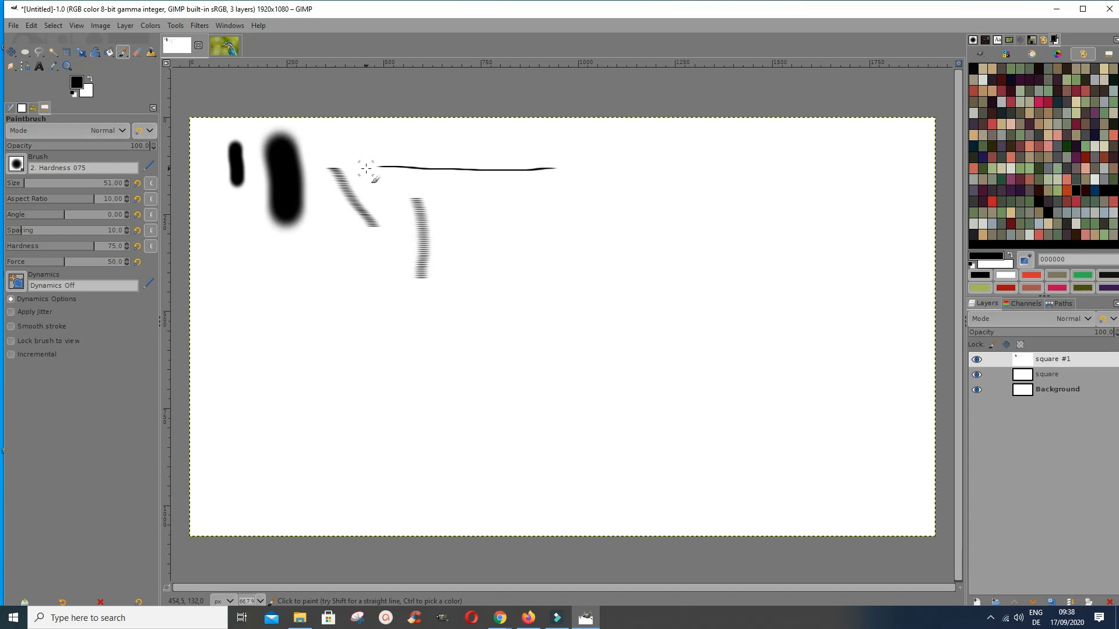
Step: Paint a vertical and a horizontal stroke at aspect ratio -12, and another such pair with the aspect ratio reset
left_click(30, 199)
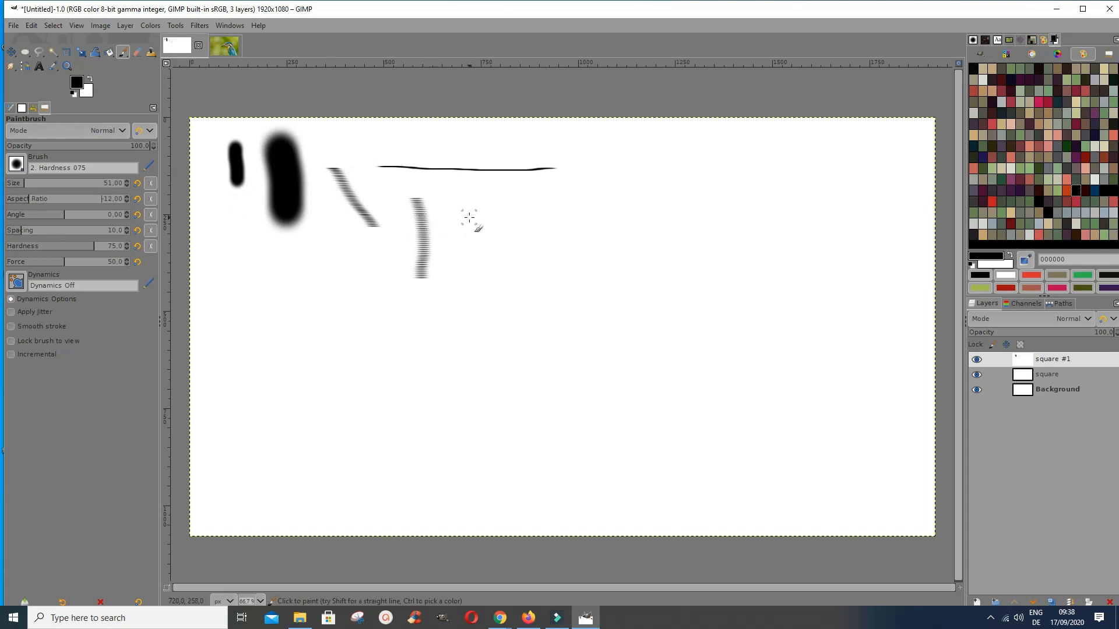
left_click_drag(469, 201, 477, 306)
left_click_drag(514, 210, 627, 209)
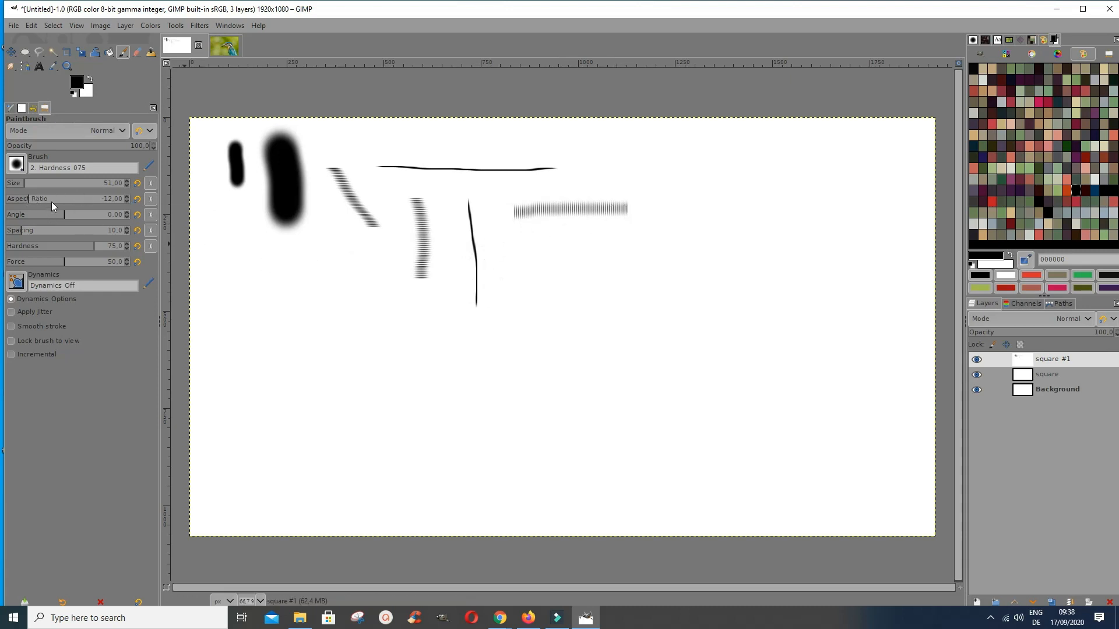
left_click(138, 199)
mouse_move(269, 243)
left_mouse_down()
mouse_move(274, 311)
mouse_move(334, 284)
mouse_move(379, 285)
left_mouse_up()
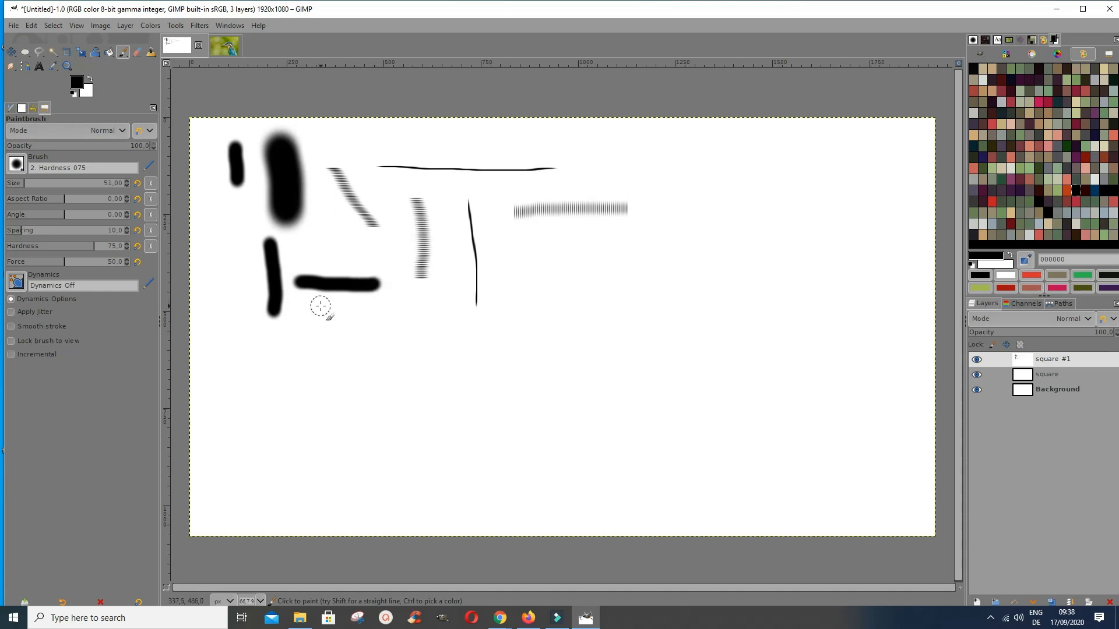
Step: Set the brush's aspect ratio to 8 and paint a short vertical stroke below the thick horizontal one
left_click(82, 201)
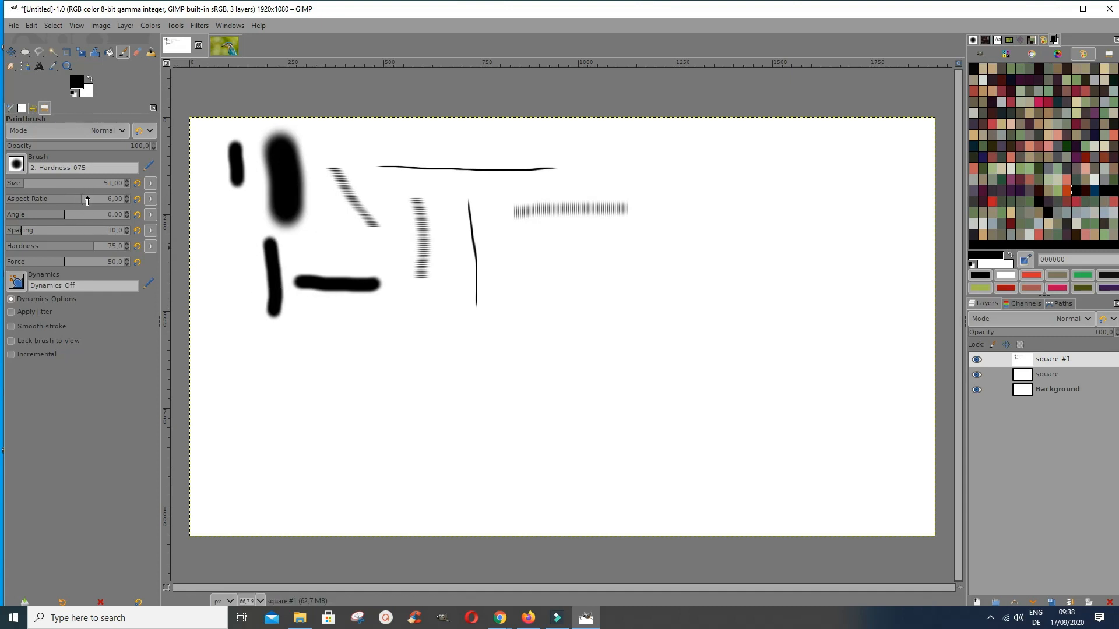
left_click(87, 200)
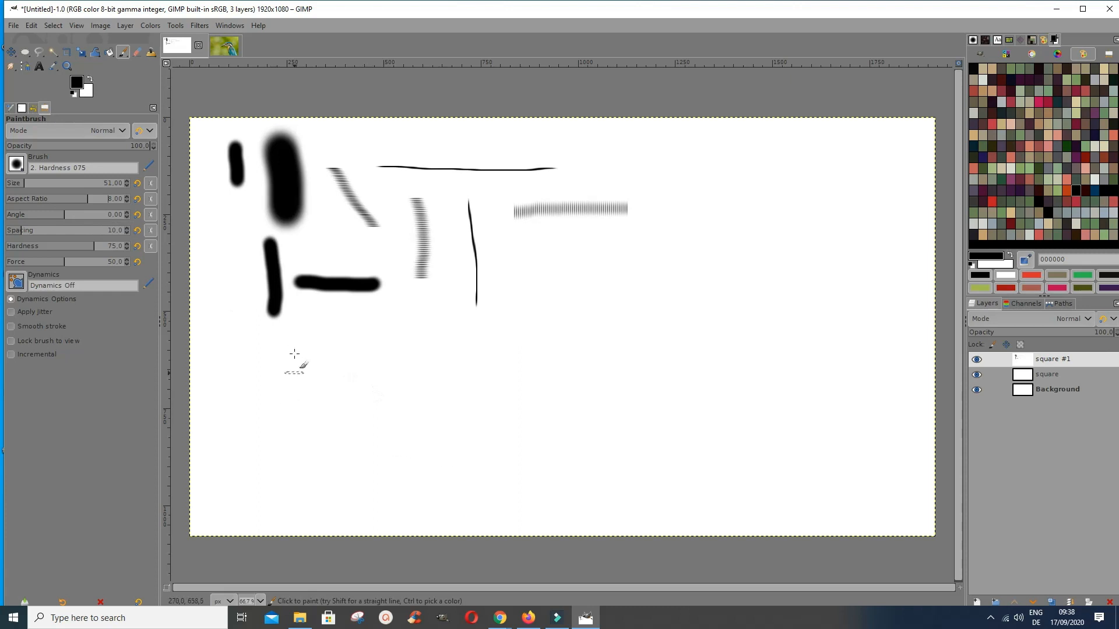
left_click_drag(309, 324, 313, 374)
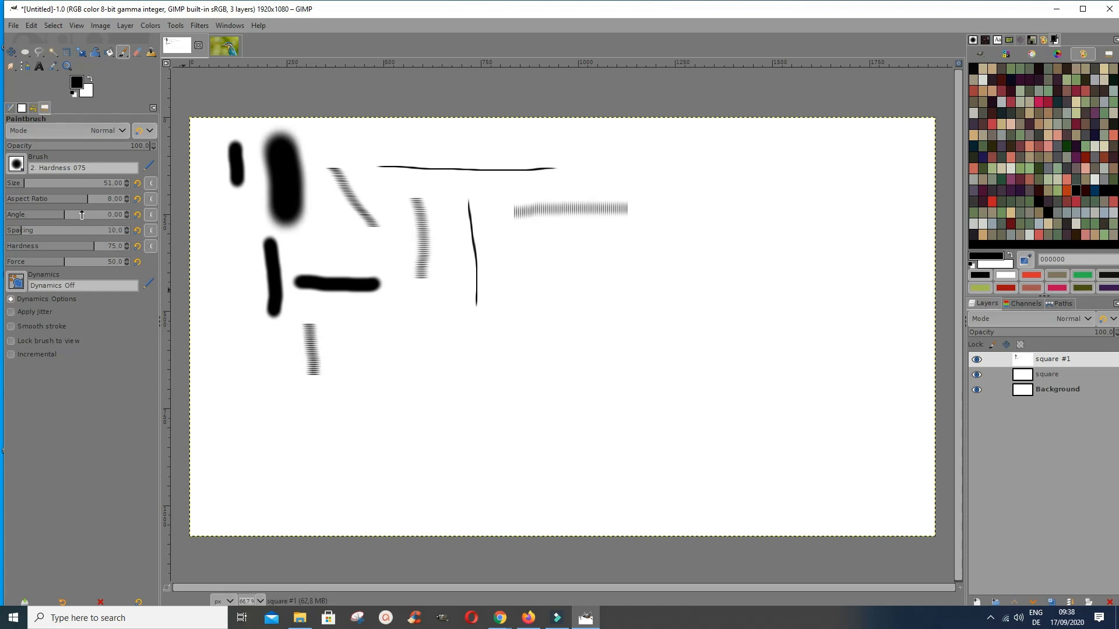
Step: Set the brush angle to 110 and paint two slanted parallel strokes beside the short striped one
left_click(101, 214)
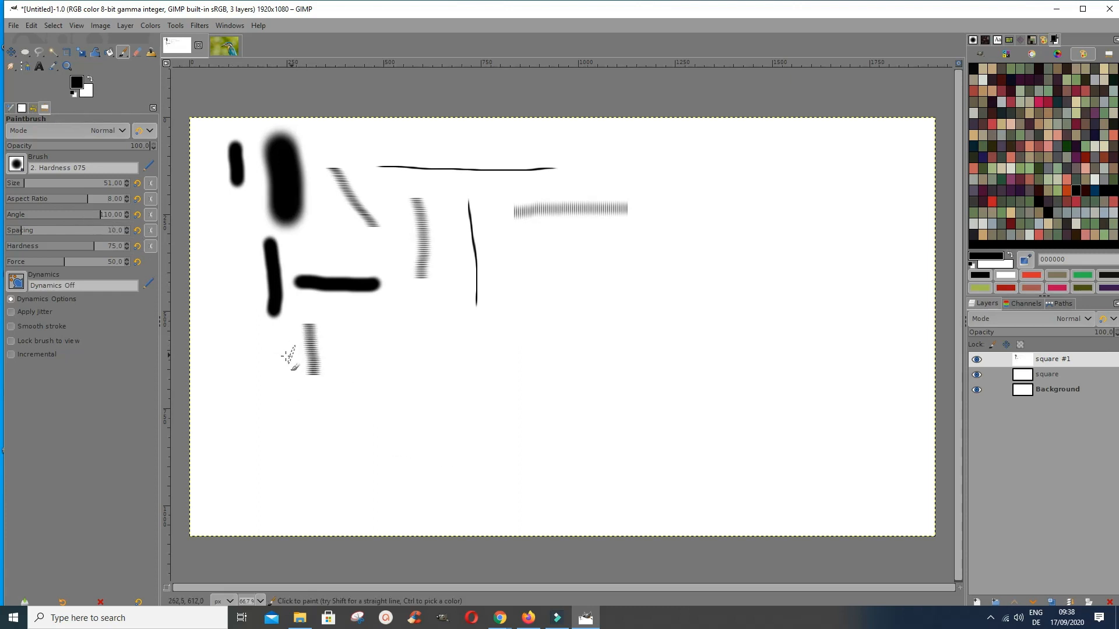
left_click_drag(376, 325, 400, 412)
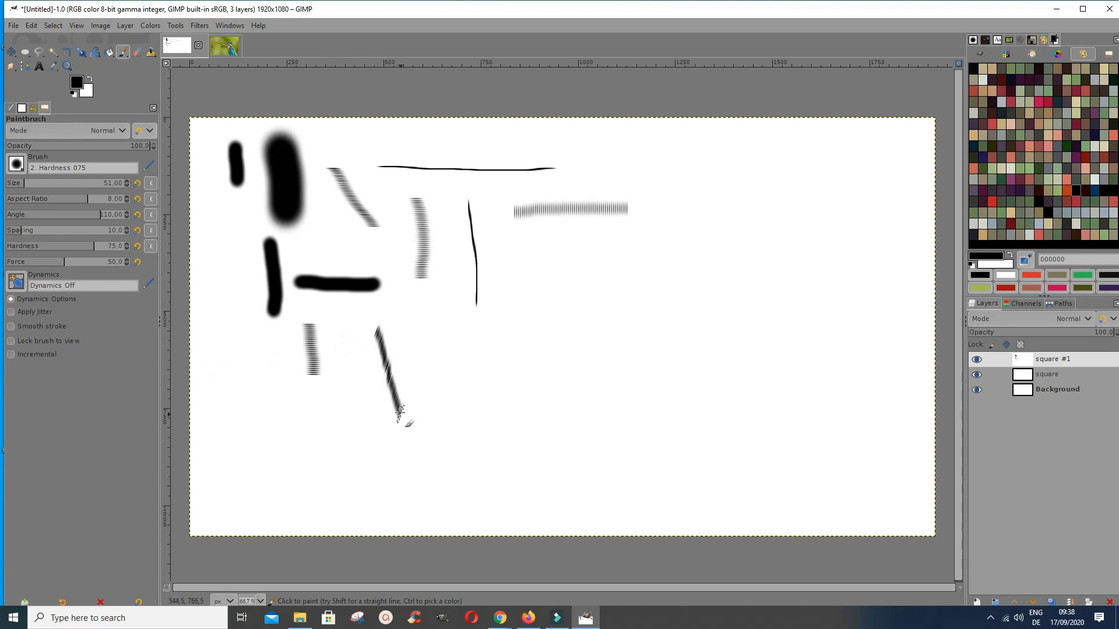
left_click_drag(419, 314, 442, 408)
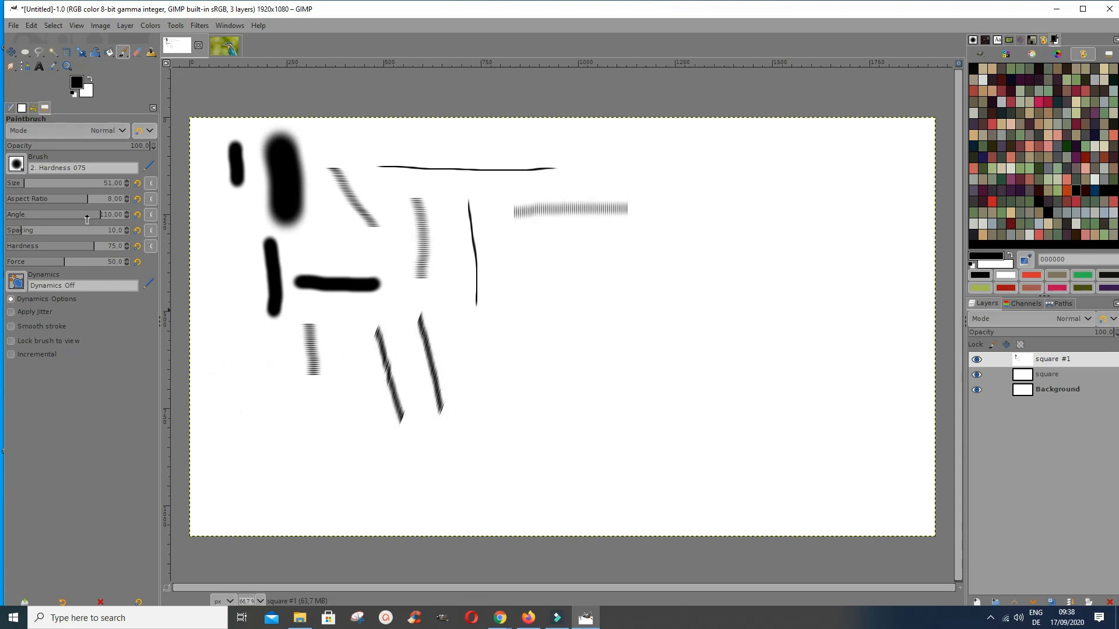
Step: Reset the brush's aspect ratio and angle, and paint a thick stroke to the right of the two slanted strokes
left_click_drag(87, 220, 53, 219)
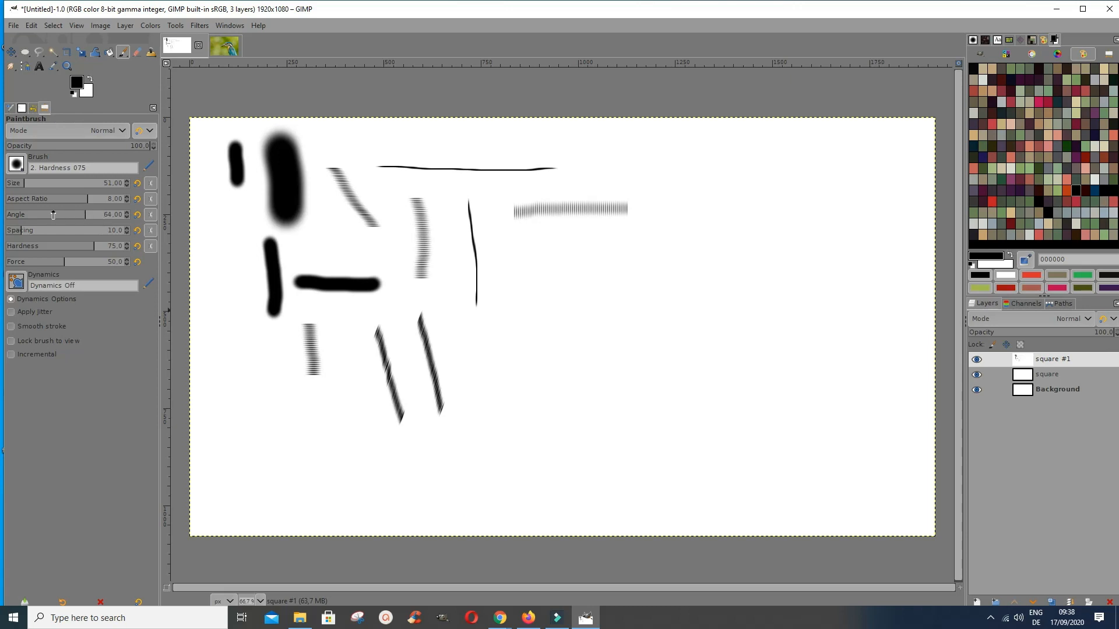
left_click(137, 200)
left_click(137, 216)
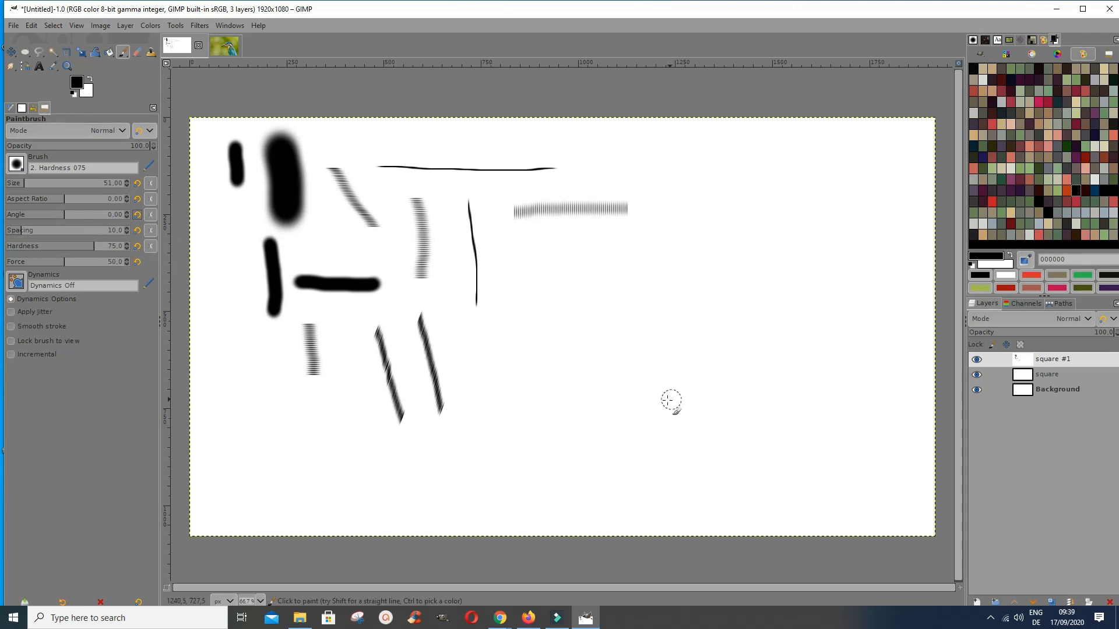
left_click_drag(477, 330, 489, 393)
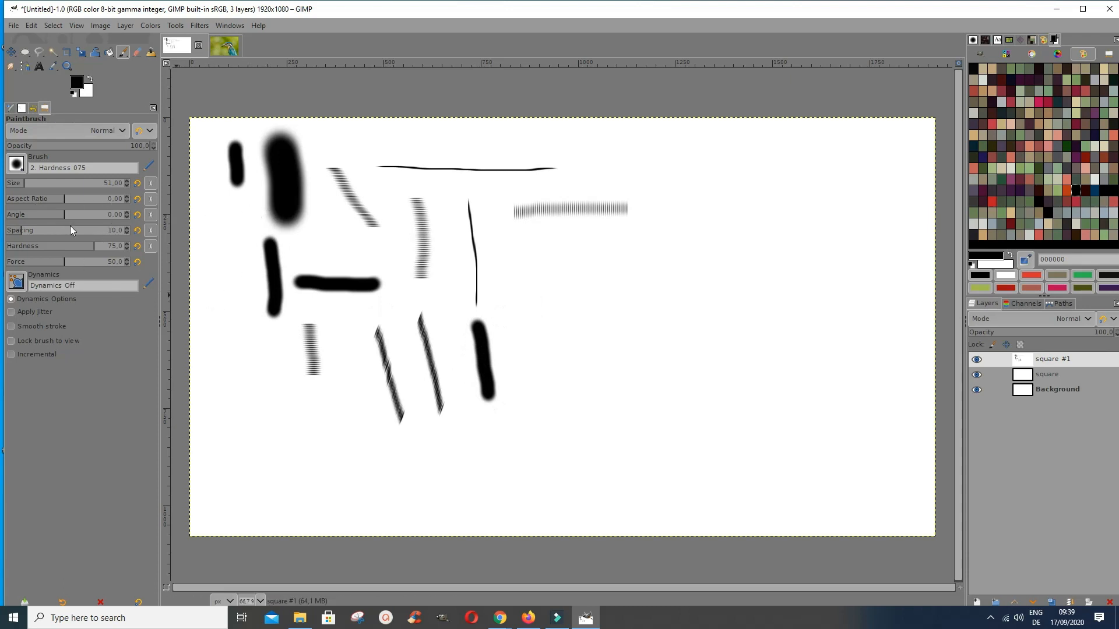
Step: Set the brush spacing to 137 and paint two vertical dotted lines, plus a third to their right at hardness 14
left_click(96, 232)
left_click_drag(564, 293, 569, 452)
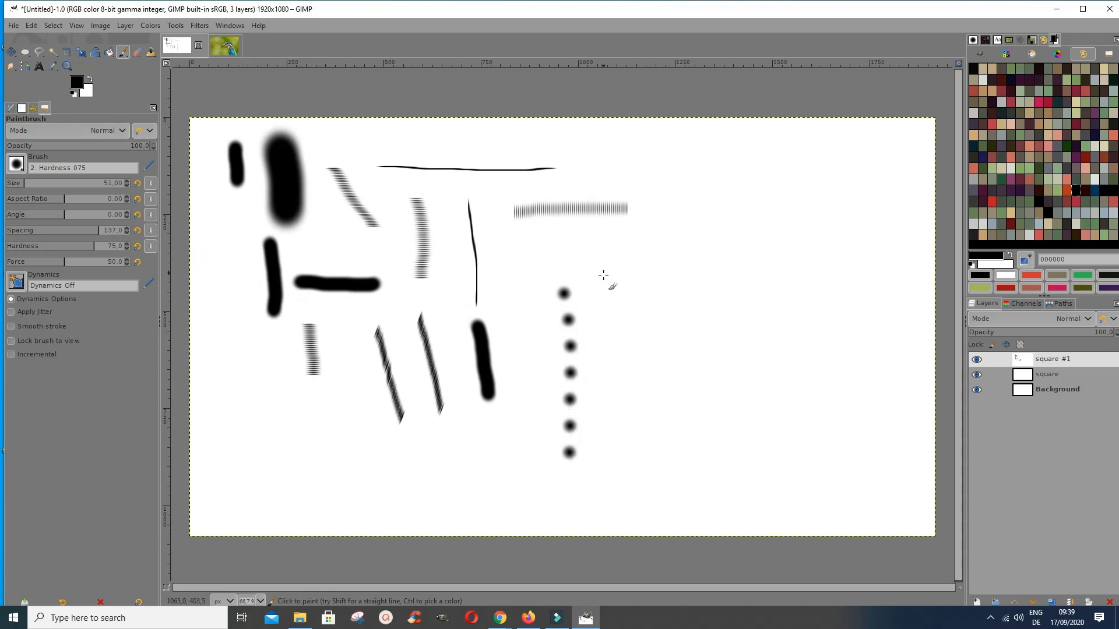
left_click_drag(603, 274, 609, 443)
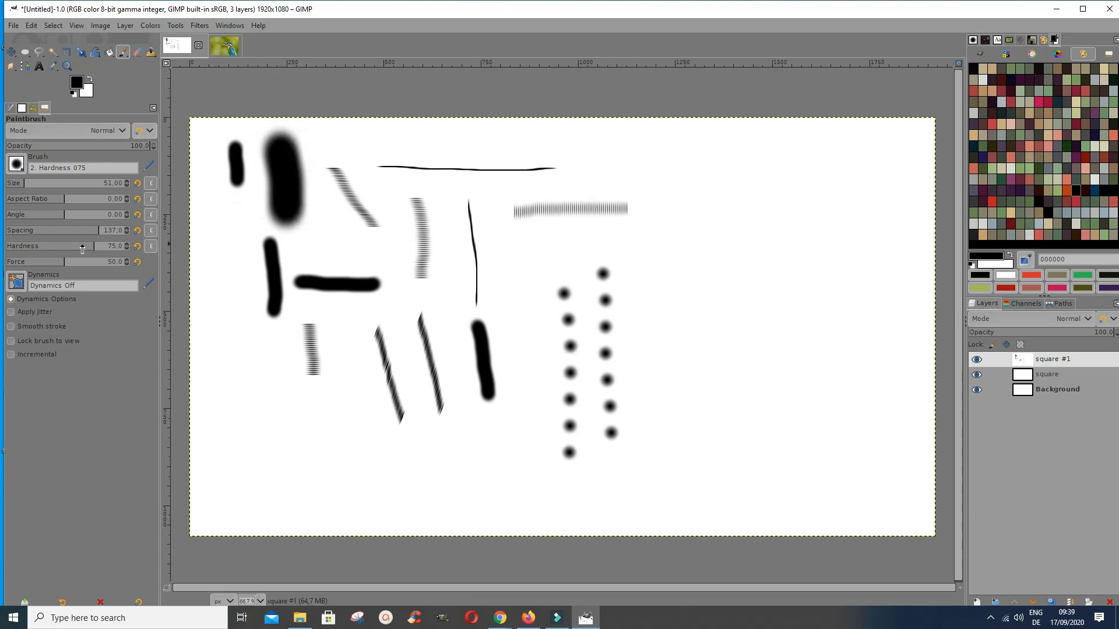
left_click(22, 246)
left_click_drag(704, 218, 712, 382)
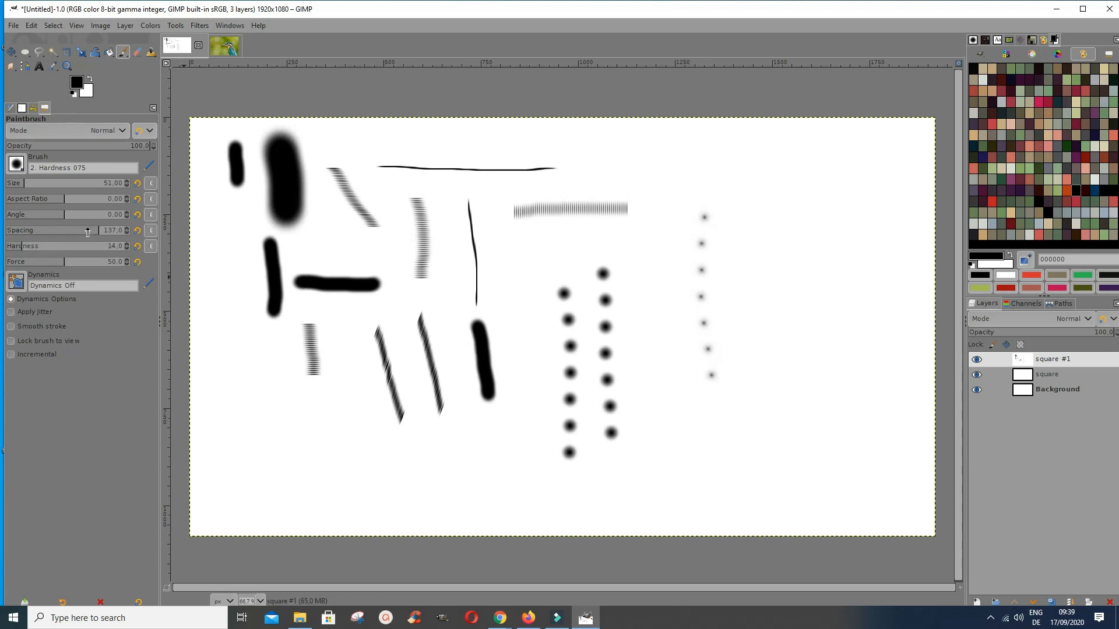
Step: Reset the brush spacing and paint a long vertical stroke, plus another to its right at hardness 84
left_click(140, 231)
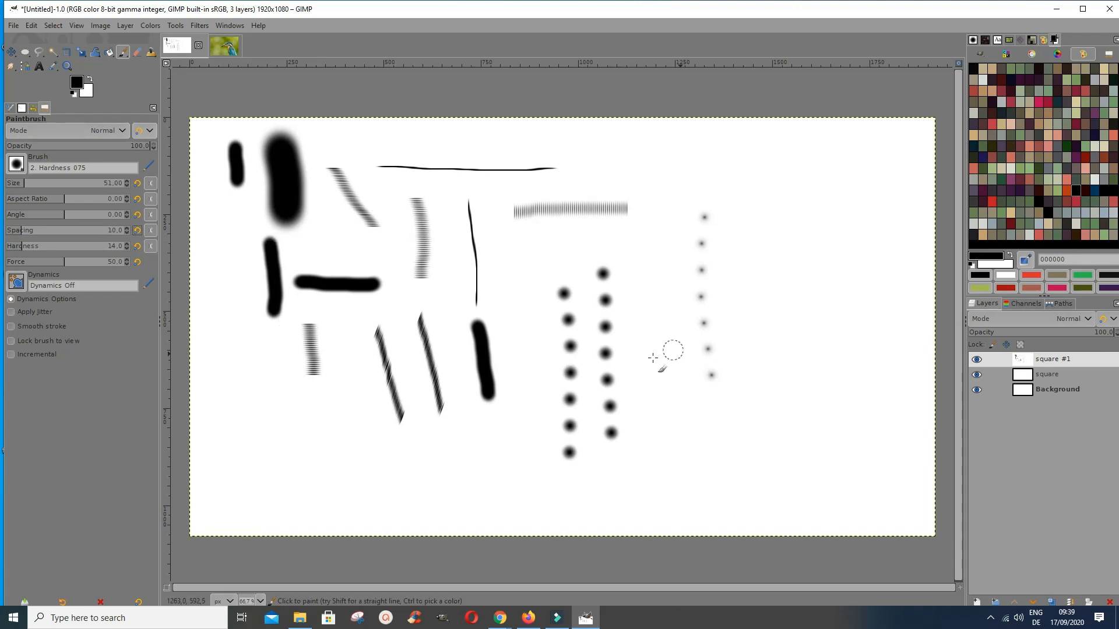
left_click_drag(774, 215, 781, 396)
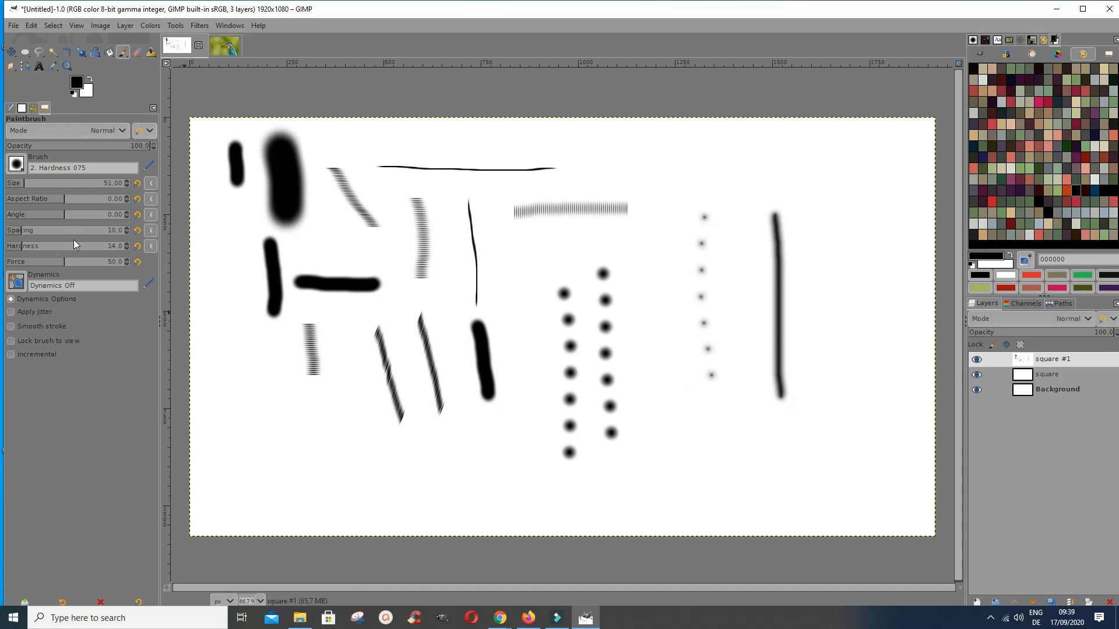
left_click_drag(99, 247, 108, 247)
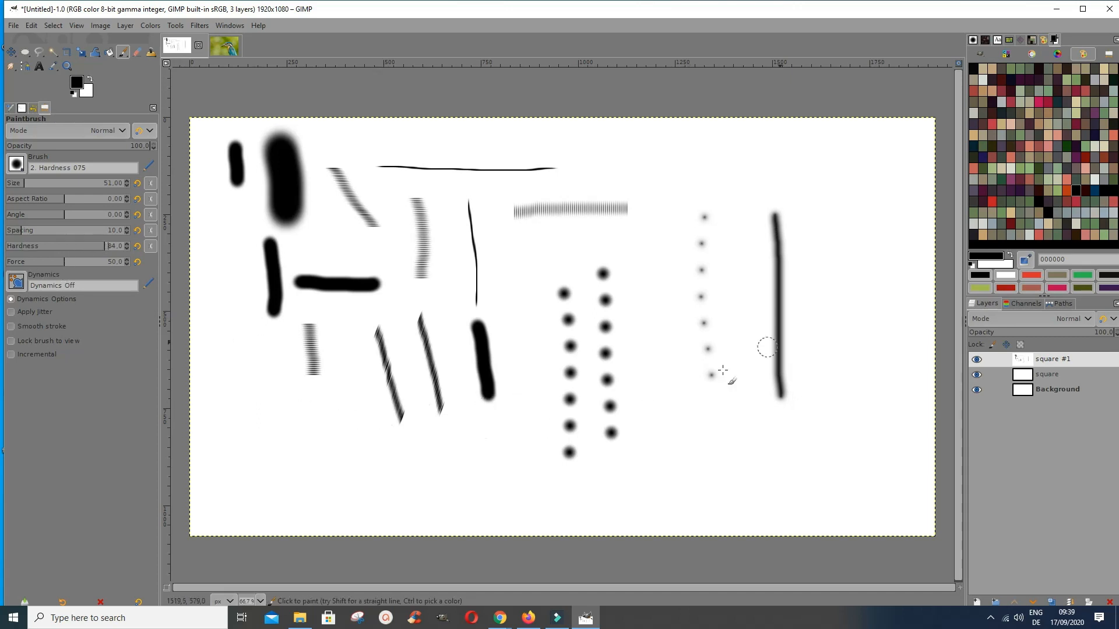
left_click_drag(838, 232, 844, 402)
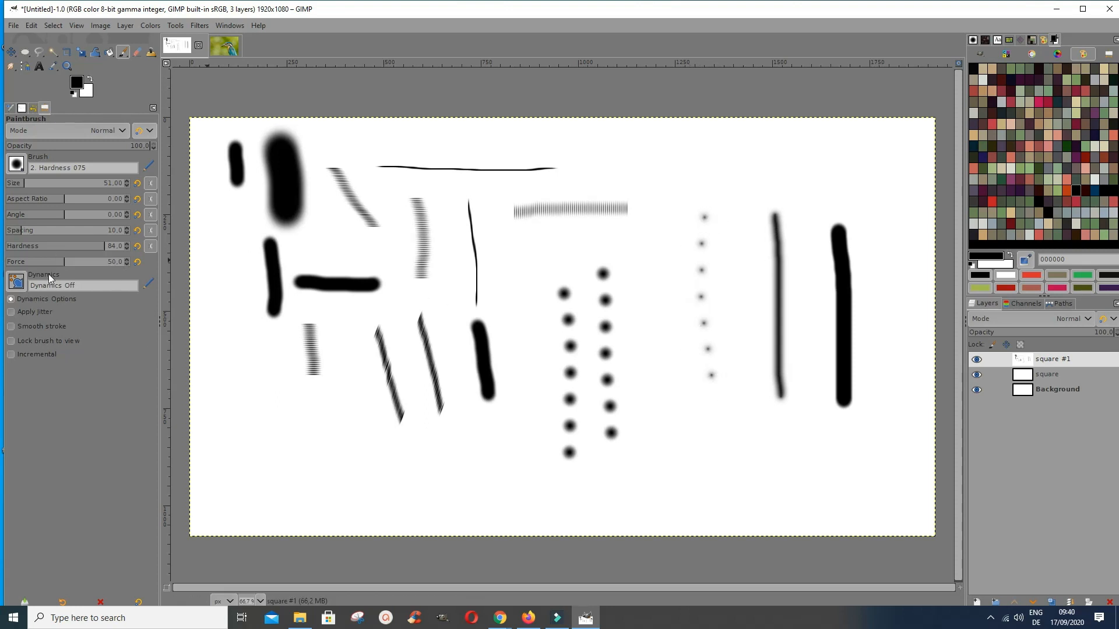
Step: Reset the brush hardness and paint two vertical strokes in the canvas's lower-left area, one at force 85 and one at force 6
left_click(138, 246)
left_click_drag(231, 393, 232, 488)
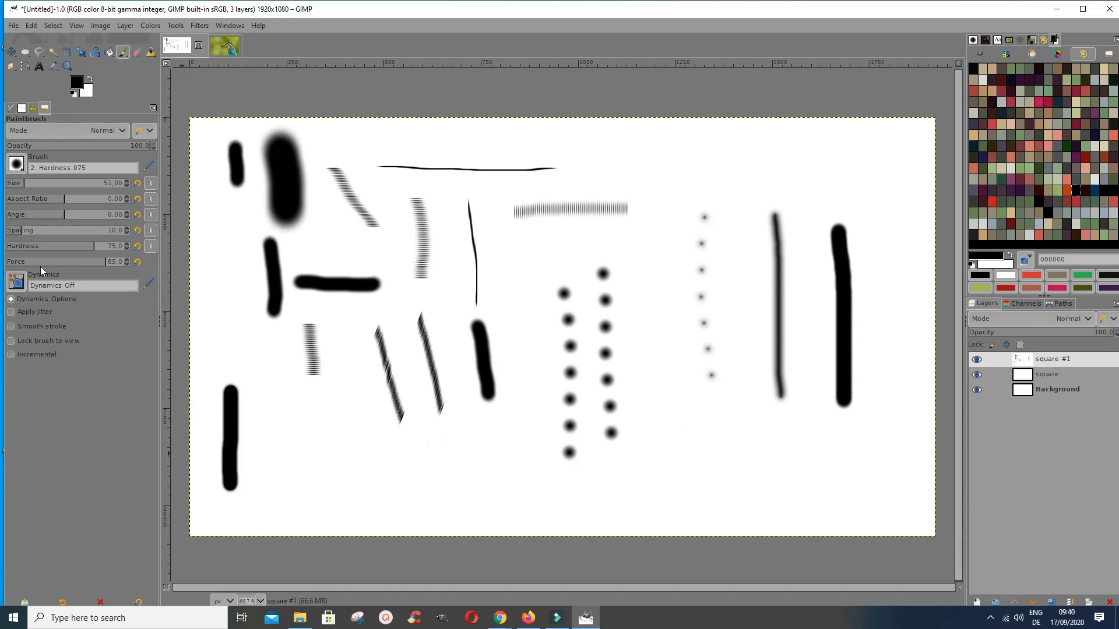
left_click(13, 261)
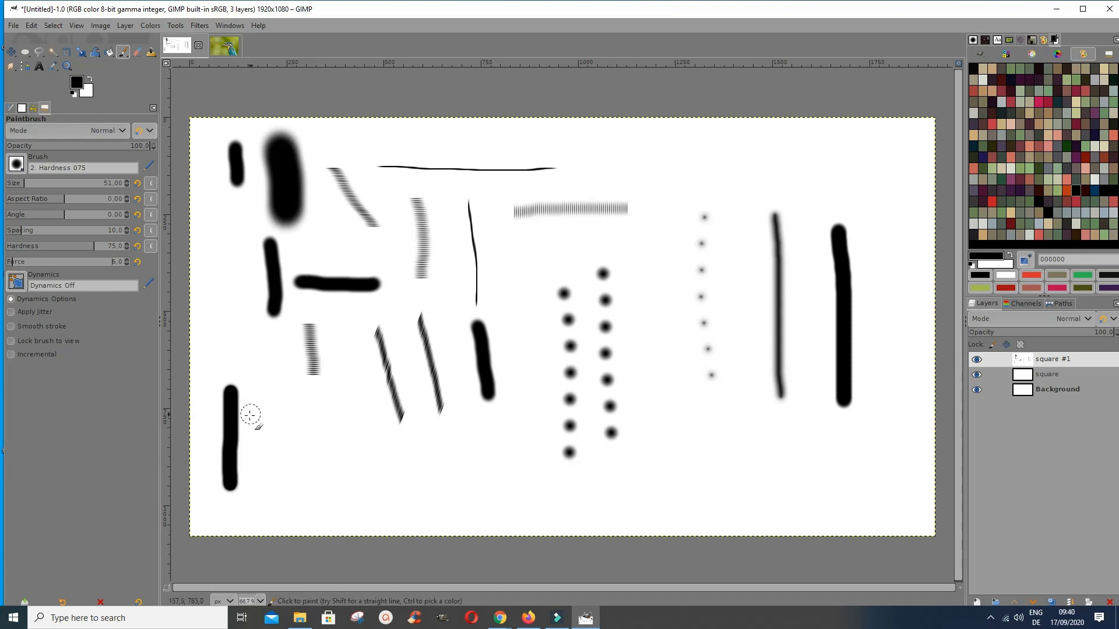
left_click_drag(276, 401, 288, 499)
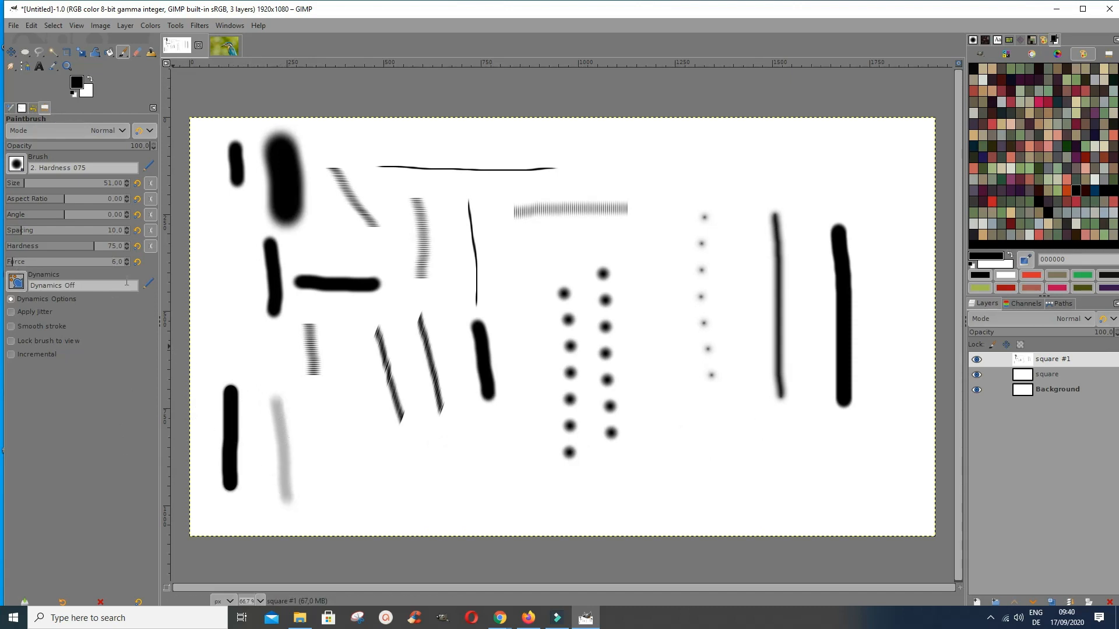
Step: Set the brush force to 50, switch the paint mode to Erase and erase across the two vertical strokes in the canvas's lower-left area
left_click(104, 262)
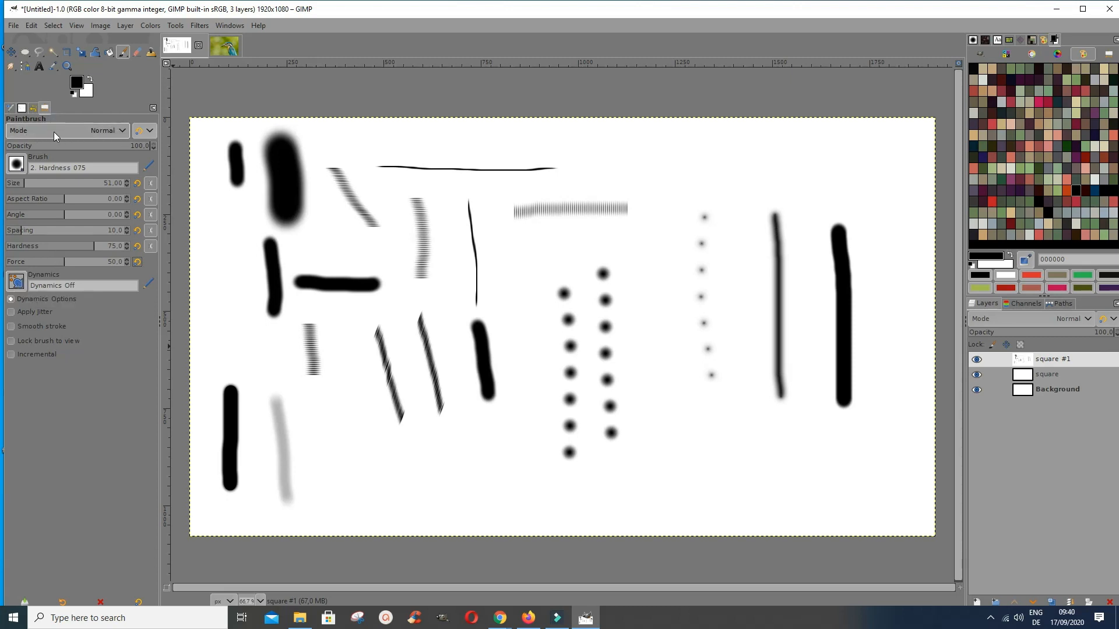
left_click(117, 129)
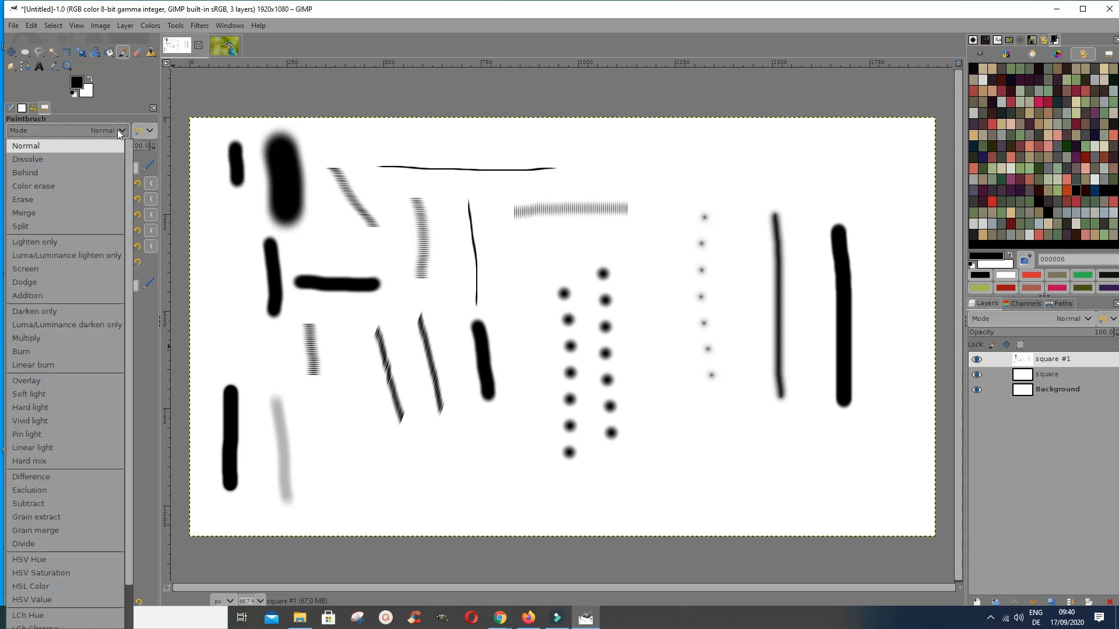
left_click(14, 203)
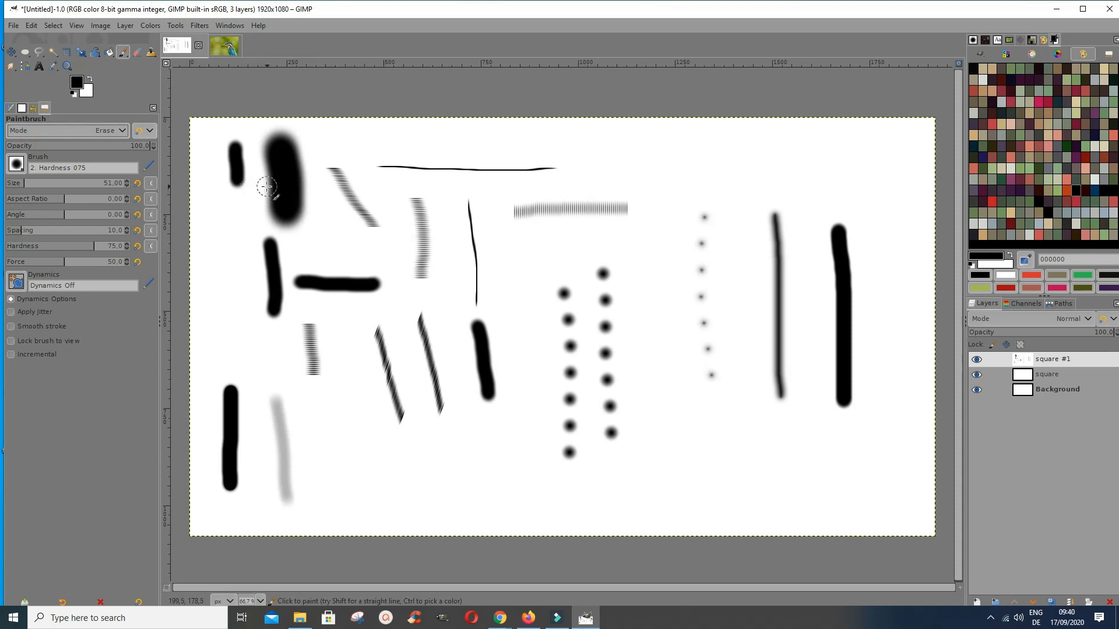
mouse_move(215, 429)
left_mouse_down()
mouse_move(215, 422)
mouse_move(242, 401)
mouse_move(223, 401)
mouse_move(224, 378)
mouse_move(238, 419)
mouse_move(238, 446)
mouse_move(230, 407)
mouse_move(234, 504)
mouse_move(220, 480)
mouse_move(223, 415)
mouse_move(224, 480)
mouse_move(283, 400)
mouse_move(280, 444)
left_mouse_up()
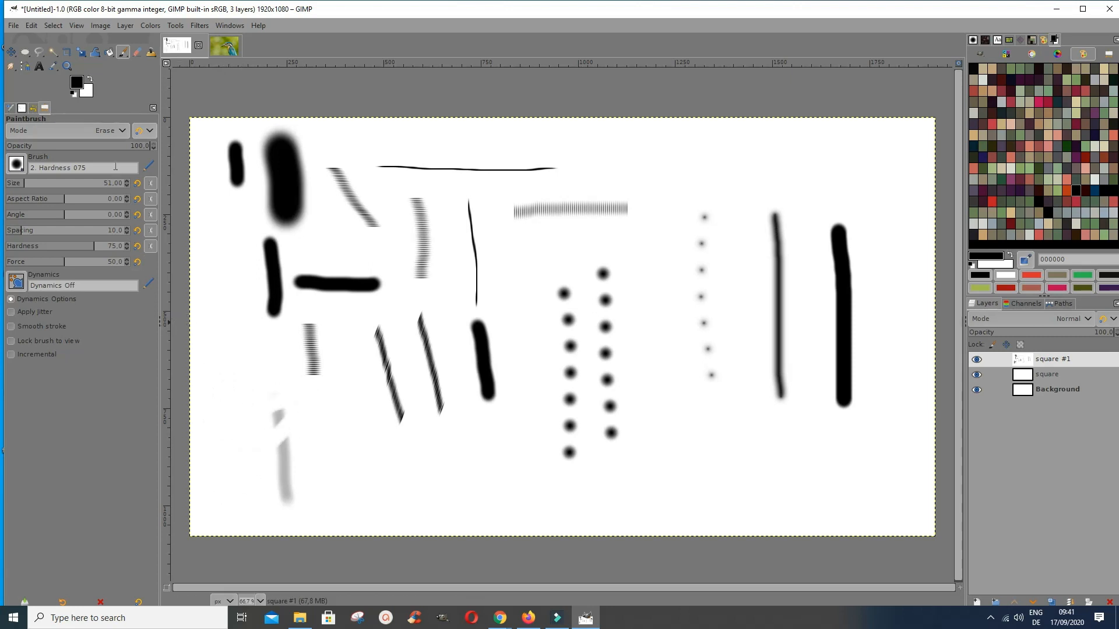
Step: Set the paint mode to Screen and try a vertical stroke below the two slanted strokes
left_click(123, 132)
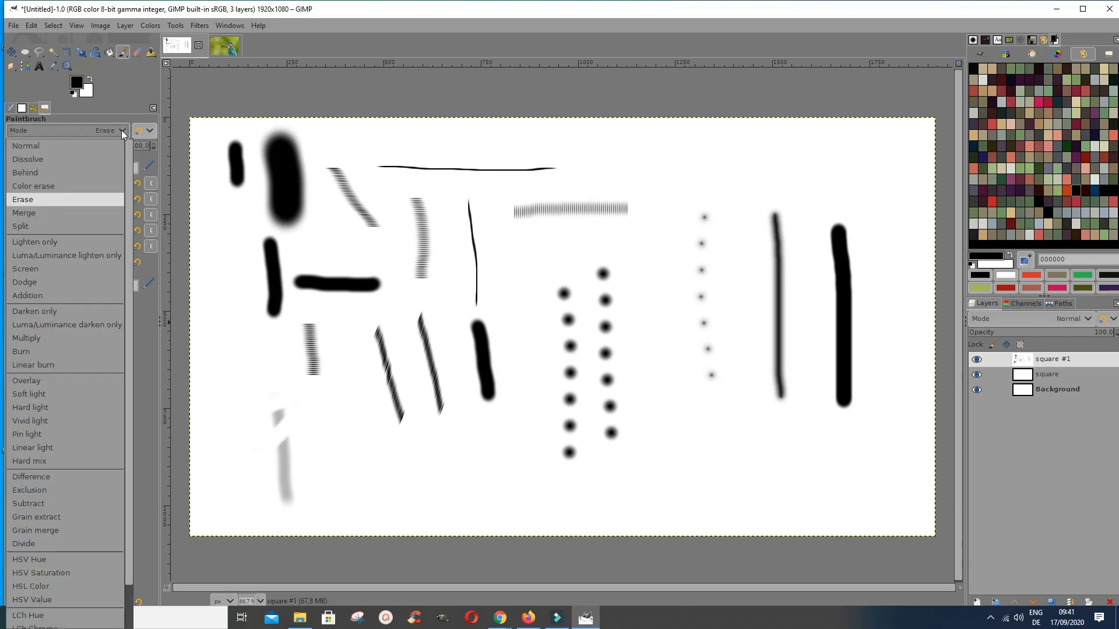
left_click(42, 277)
left_click_drag(392, 413, 380, 507)
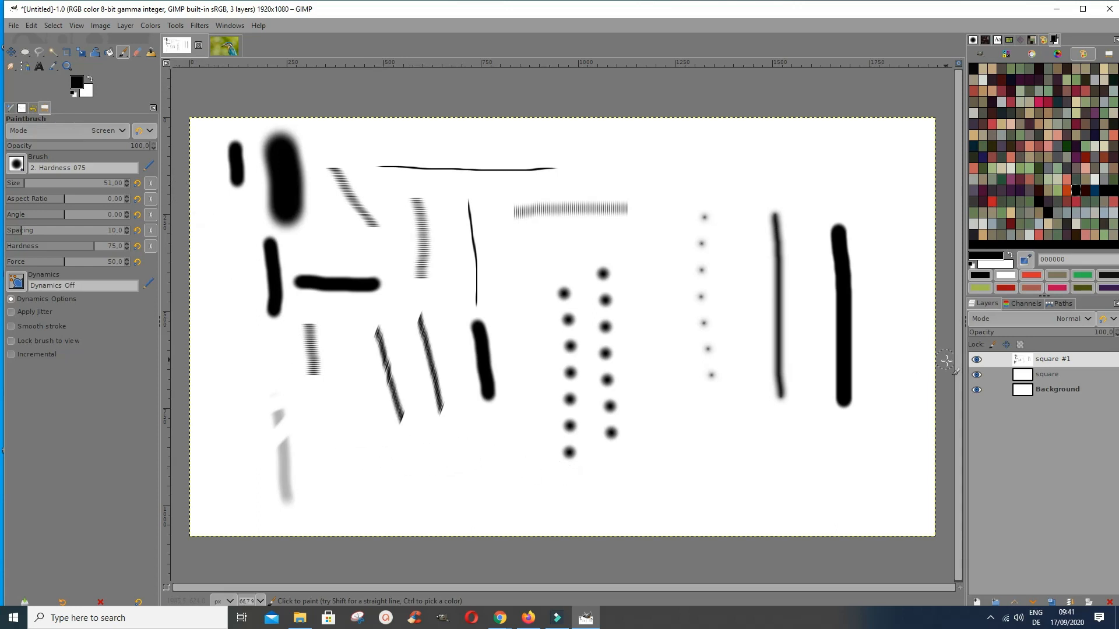
Step: Add a new 1920 × 1080 px layer filled with transparency
left_click(977, 602)
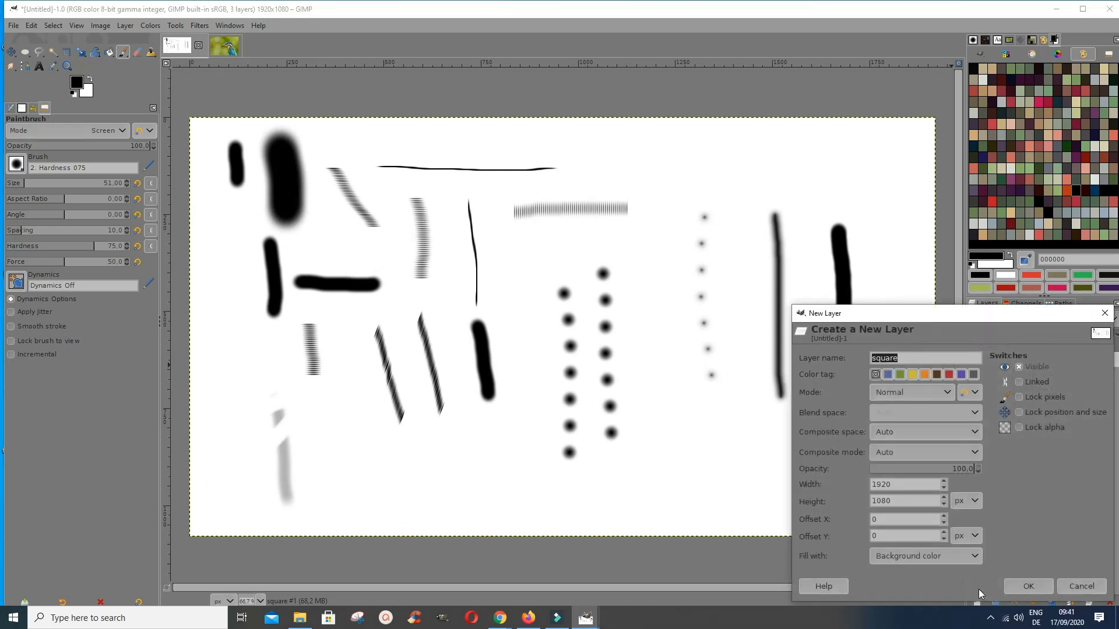
left_click(972, 556)
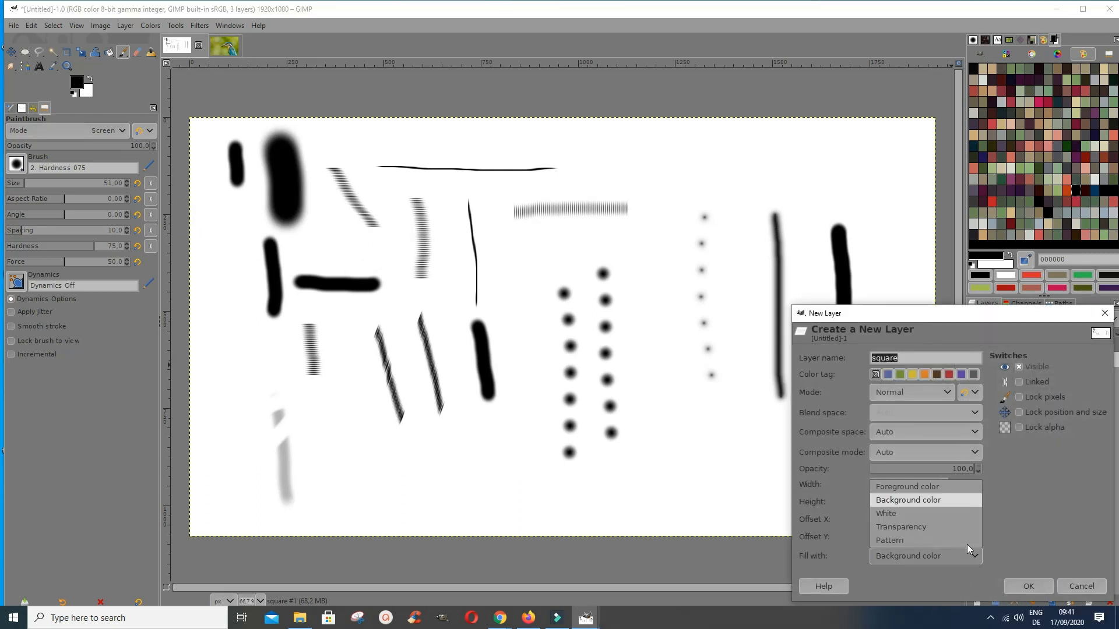
left_click(909, 527)
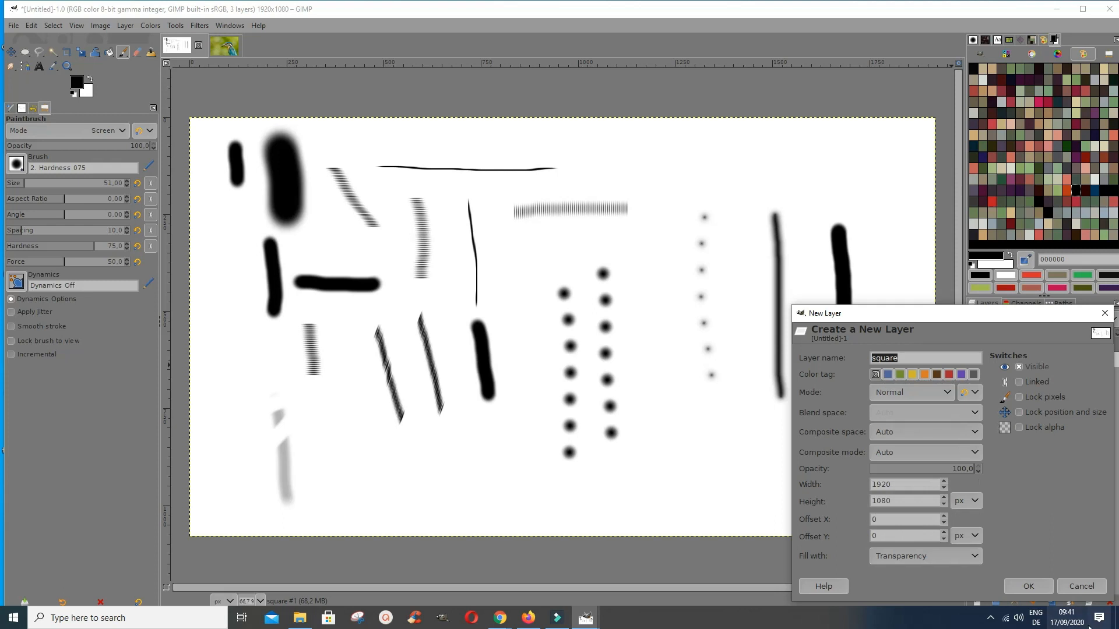
left_click(1028, 587)
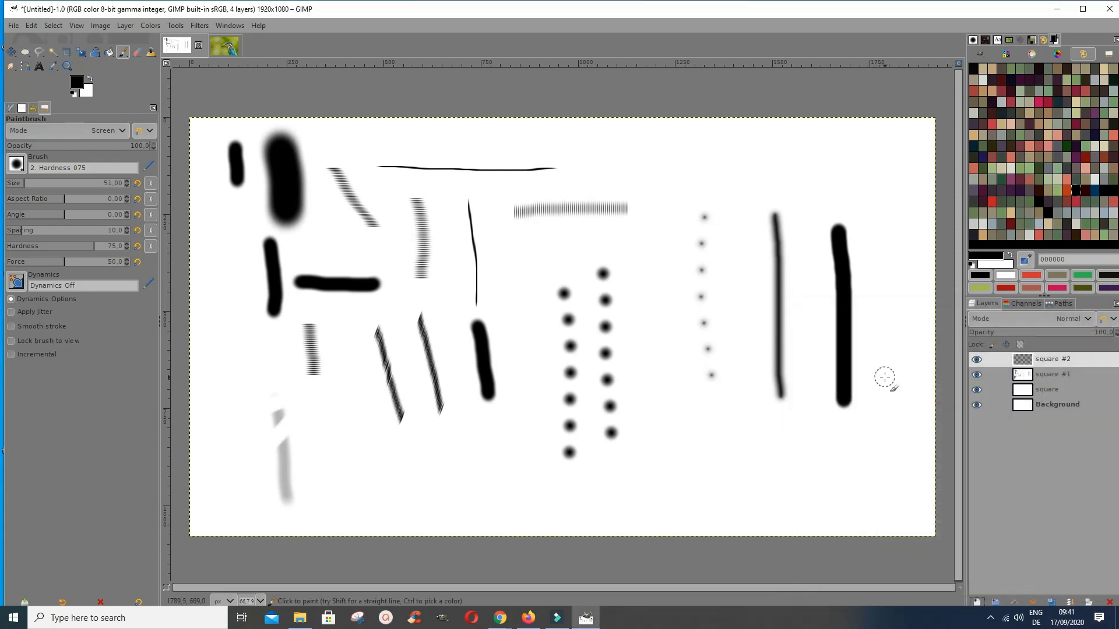
Step: Paint three short thick strokes and a long wavy line along the lower part of the canvas on the new layer
left_click(713, 375)
left_click_drag(372, 415, 382, 495)
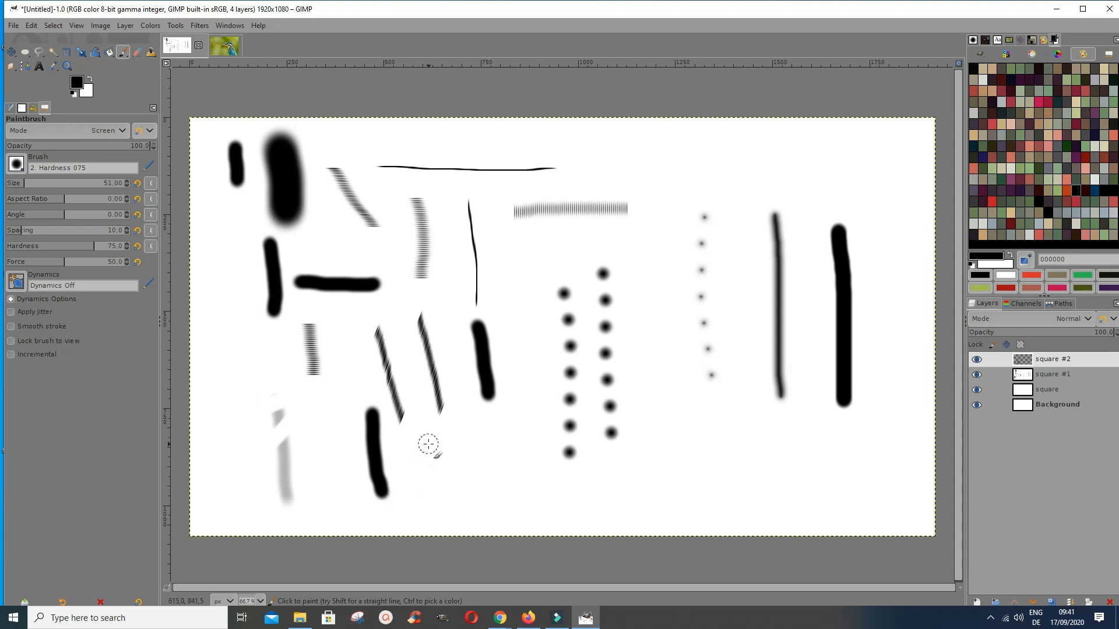
left_click_drag(428, 444, 454, 493)
left_click_drag(490, 439, 515, 487)
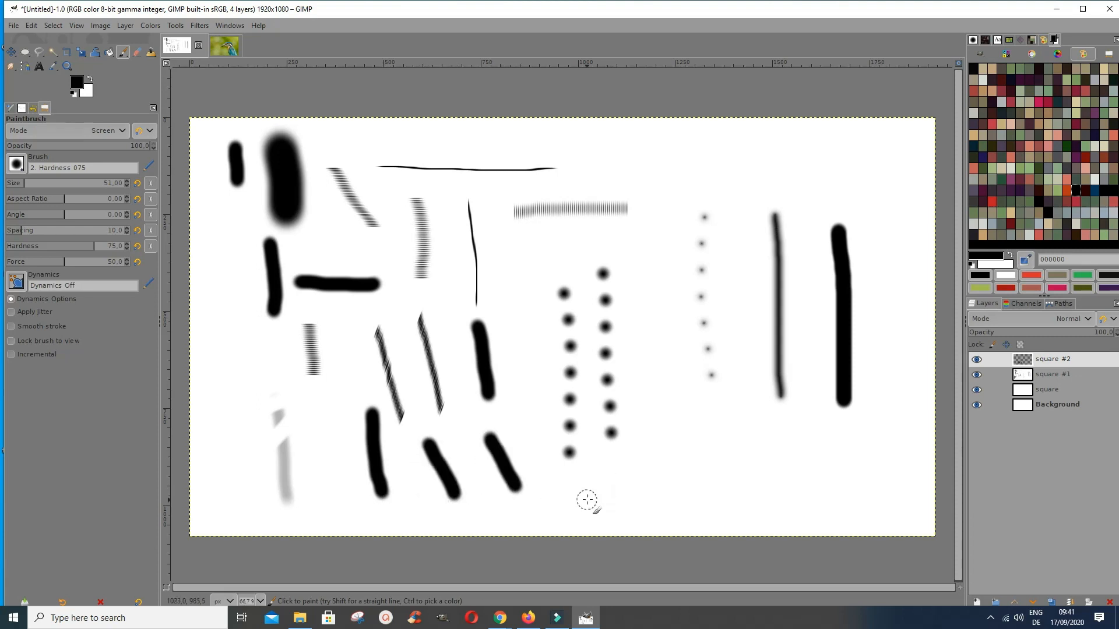
mouse_move(586, 500)
left_mouse_down()
mouse_move(648, 468)
mouse_move(711, 494)
mouse_move(734, 459)
mouse_move(774, 487)
left_mouse_up()
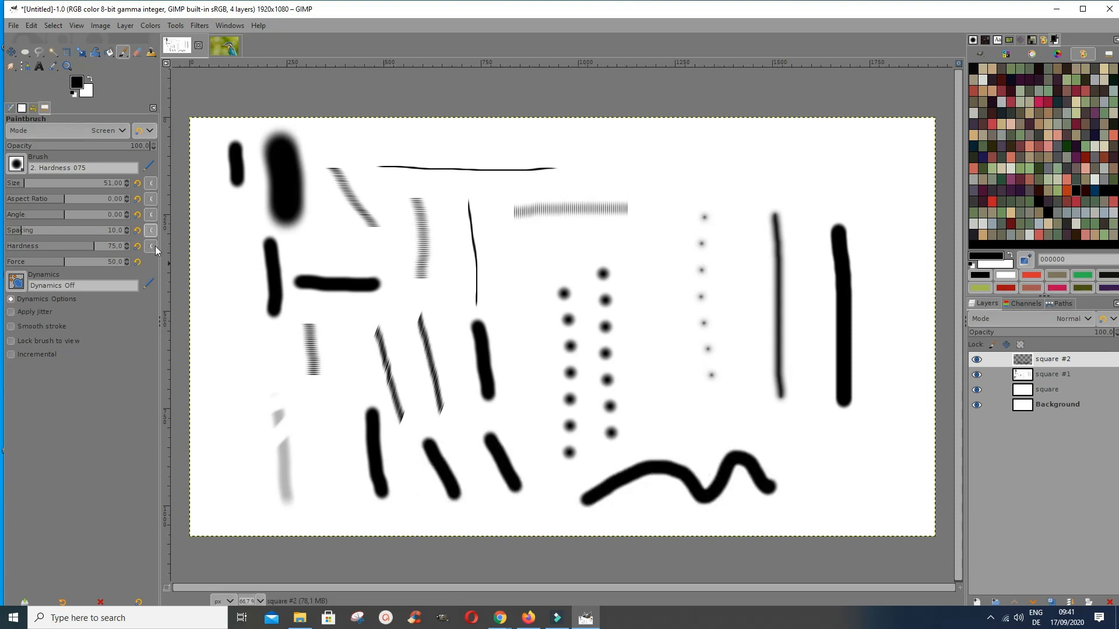
Step: Set the paint mode to Normal and the dynamics to Confetti, and paint two long vertical strokes, one at the far left and one right of the dotted lines
left_click(124, 133)
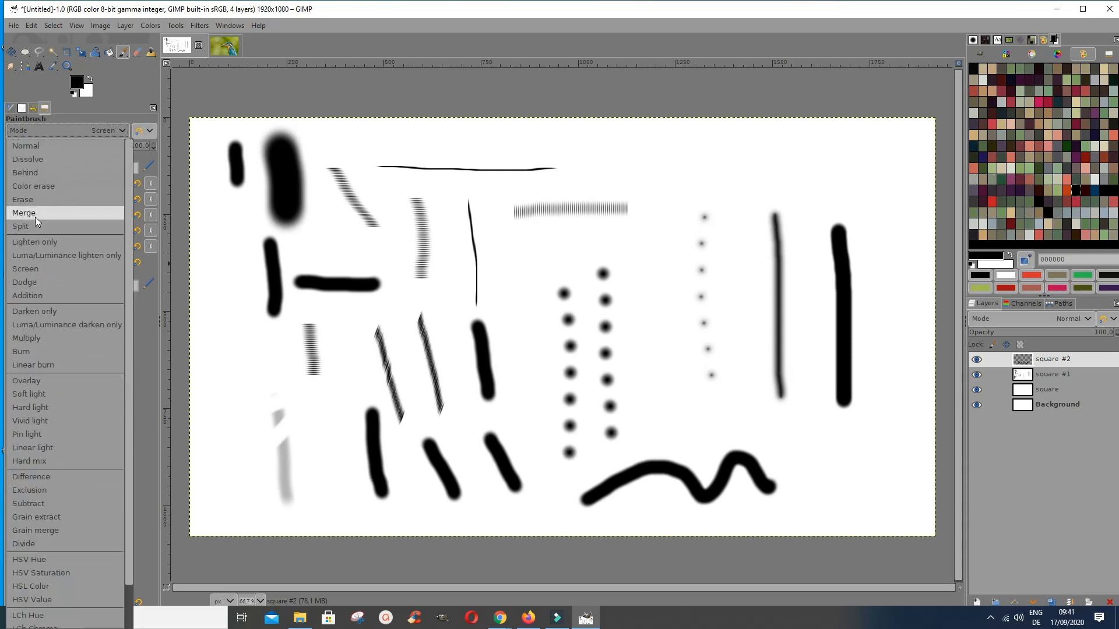
left_click(33, 147)
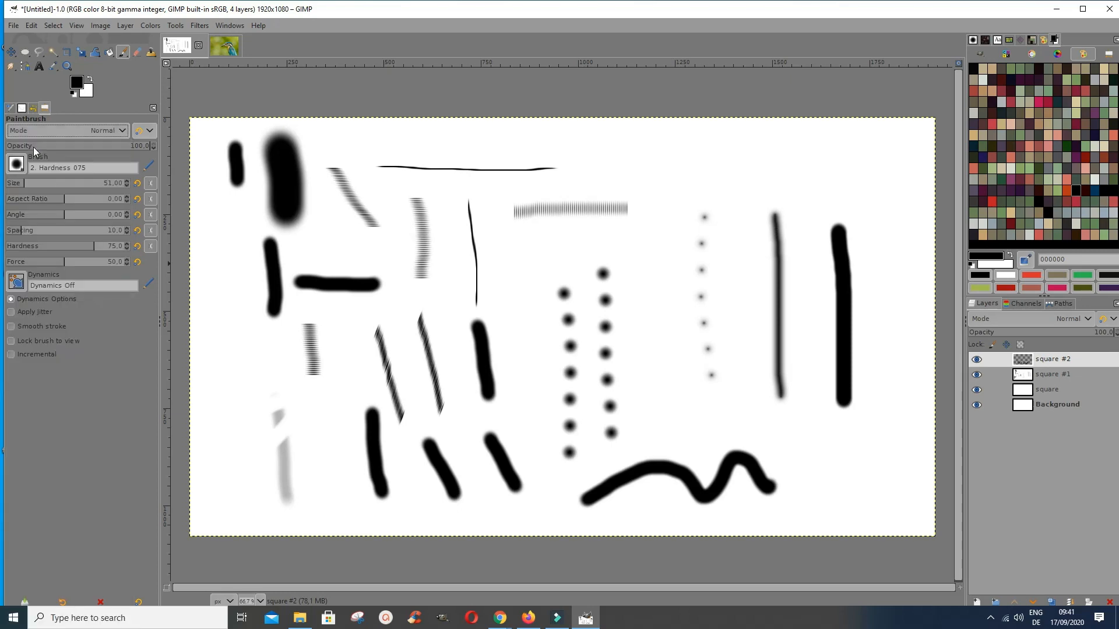
left_click(16, 282)
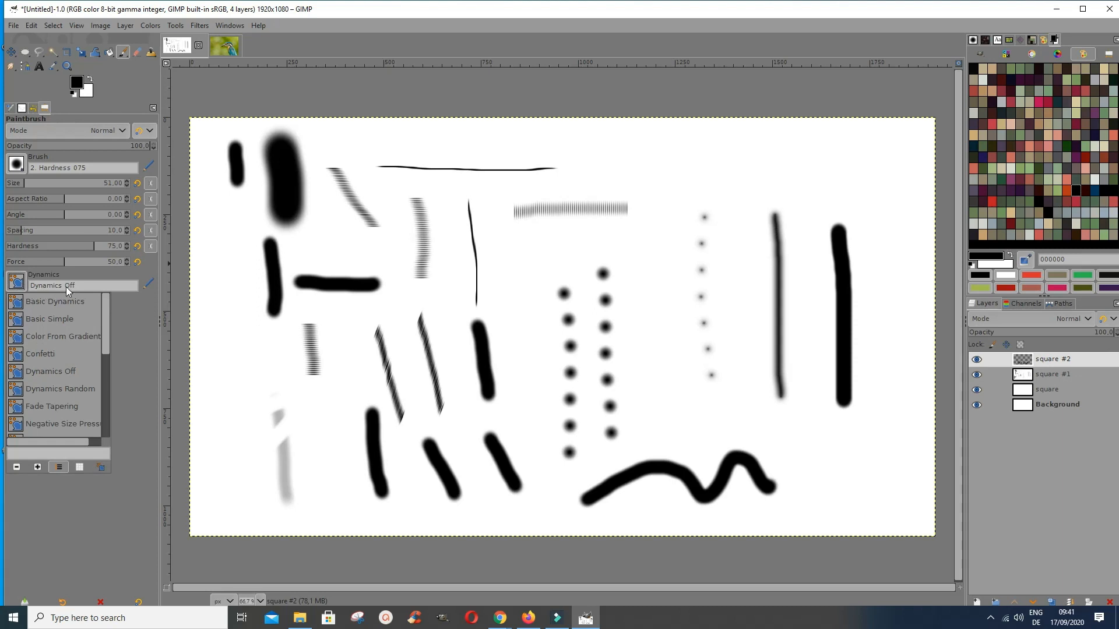
left_click(44, 356)
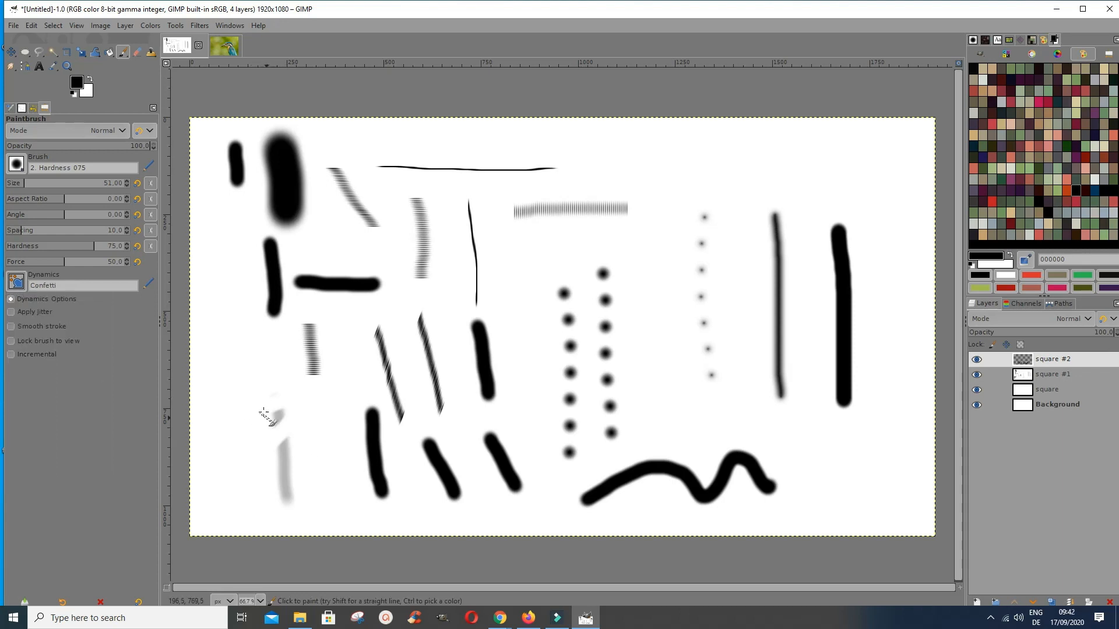
left_click_drag(220, 336, 228, 500)
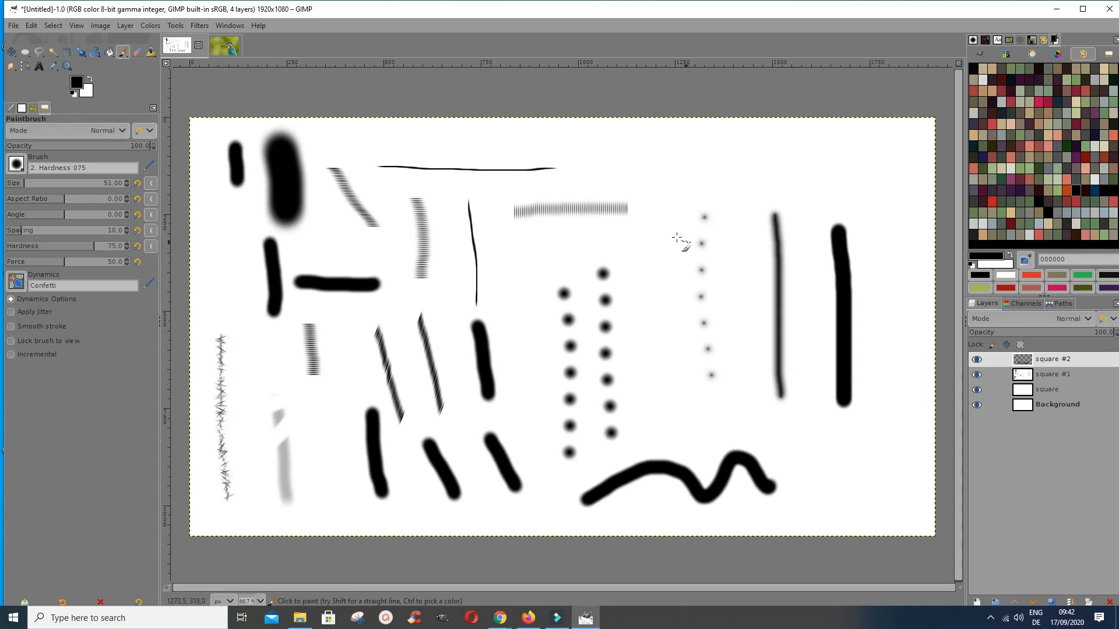
mouse_move(653, 163)
left_mouse_down()
mouse_move(644, 318)
mouse_move(669, 465)
left_mouse_up()
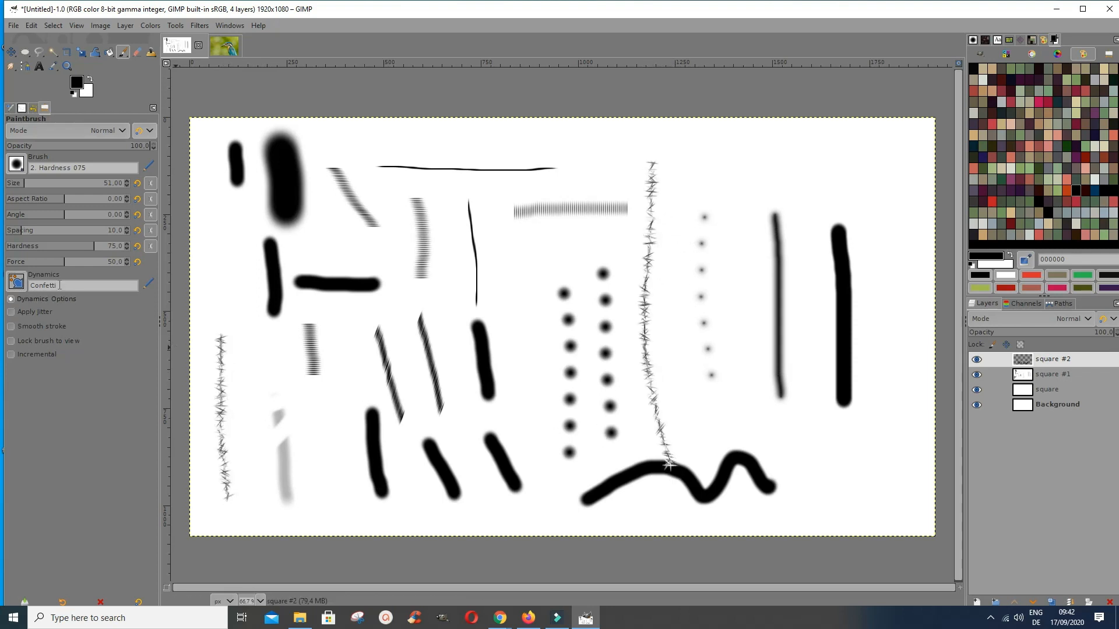
Step: Set the dynamics to Dynamics Off and, with jitter disabled, paint a slanted thick stroke in the canvas's upper-right area
left_click(17, 283)
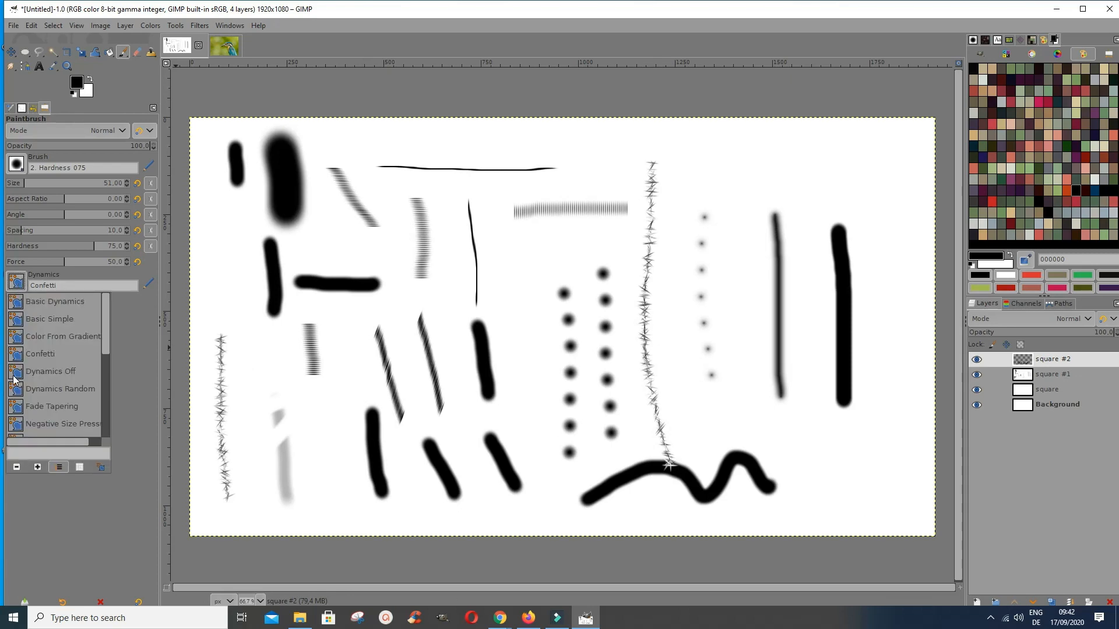
left_click(16, 373)
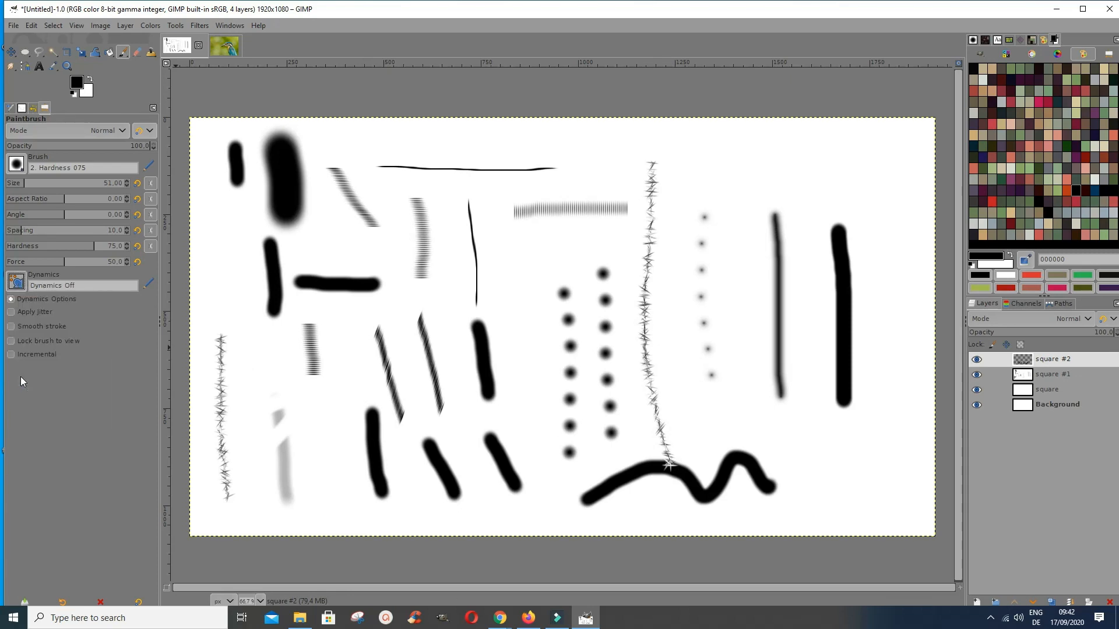
left_click(12, 314)
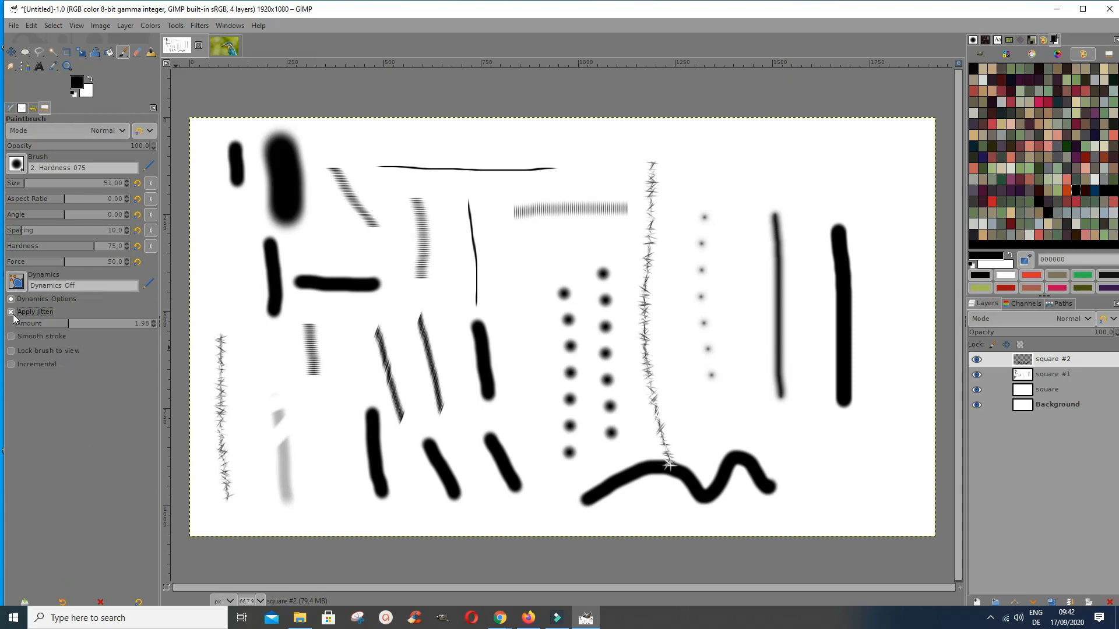
left_click(11, 312)
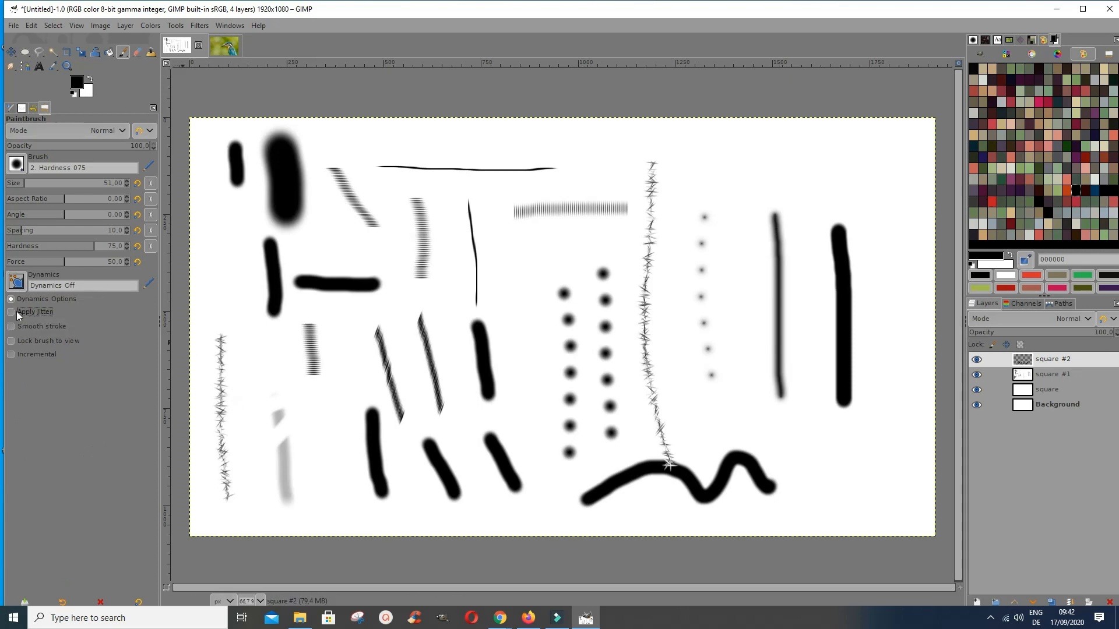
left_click_drag(760, 157, 742, 263)
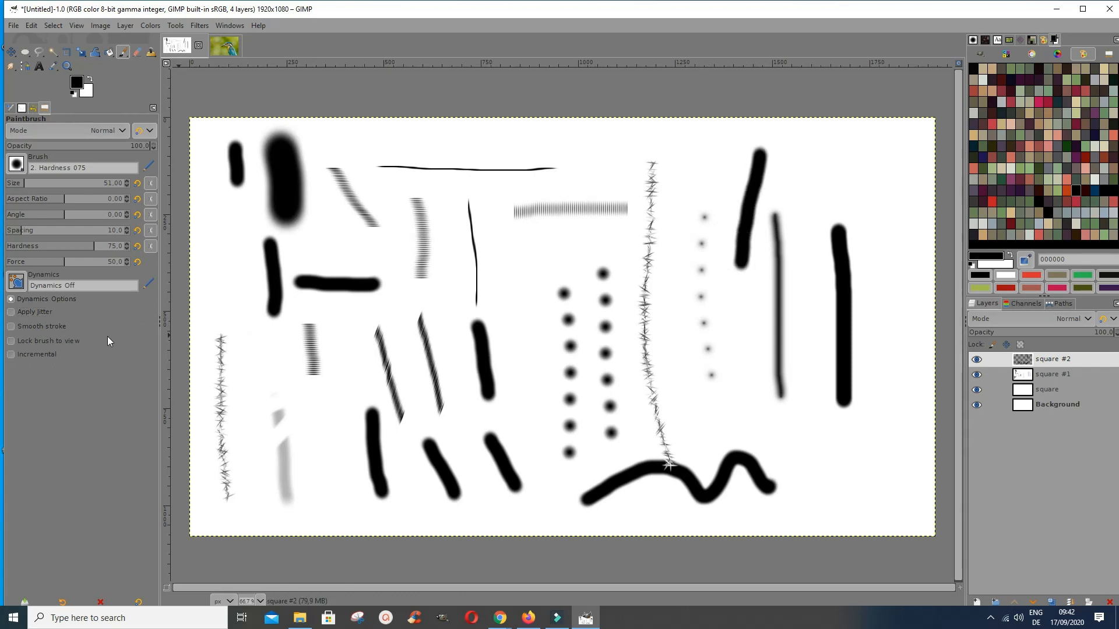
Step: Enable jitter and paint a long vertical scattered stroke just left of the rightmost thick stroke, and disable jitter again
left_click(11, 313)
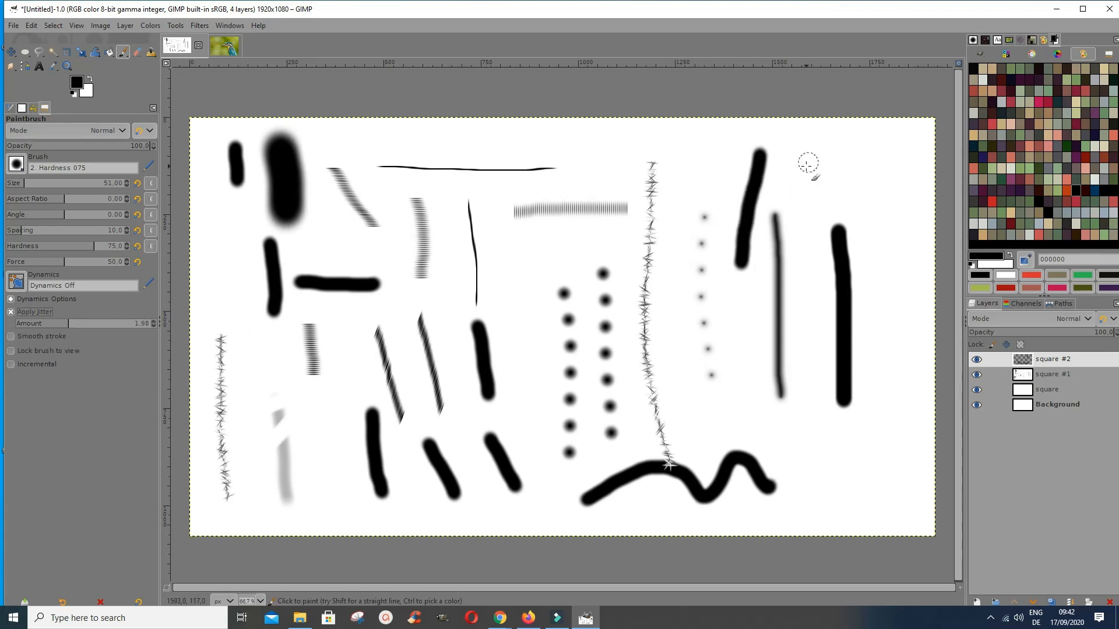
mouse_move(814, 153)
left_mouse_down()
mouse_move(816, 140)
mouse_move(811, 258)
left_mouse_up()
left_click_drag(814, 402, 814, 411)
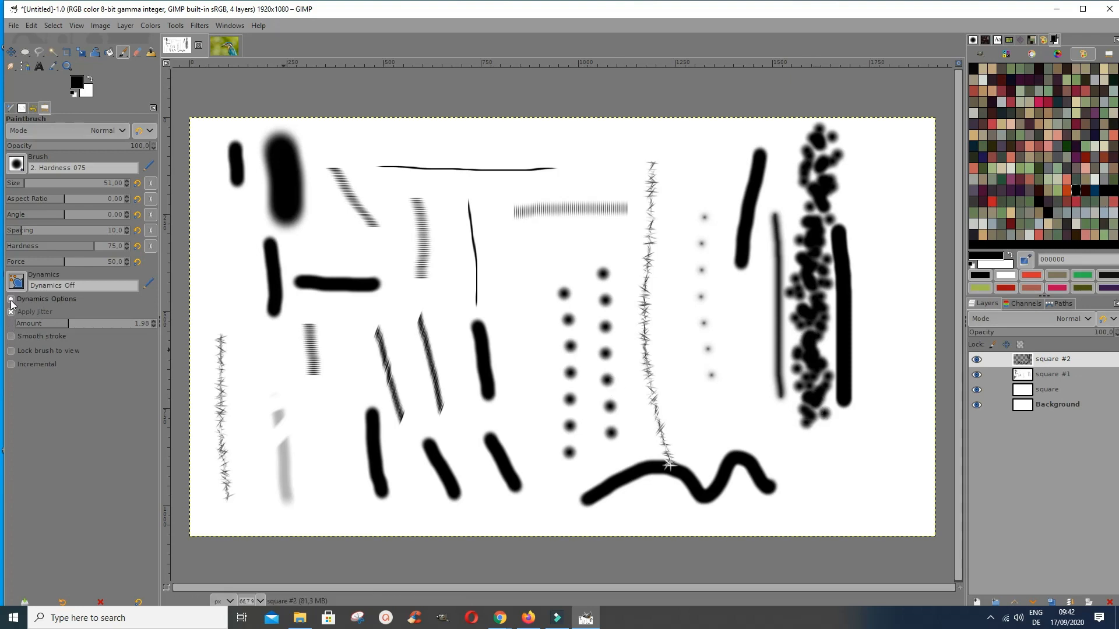
left_click(11, 299)
left_click(11, 300)
left_click(11, 313)
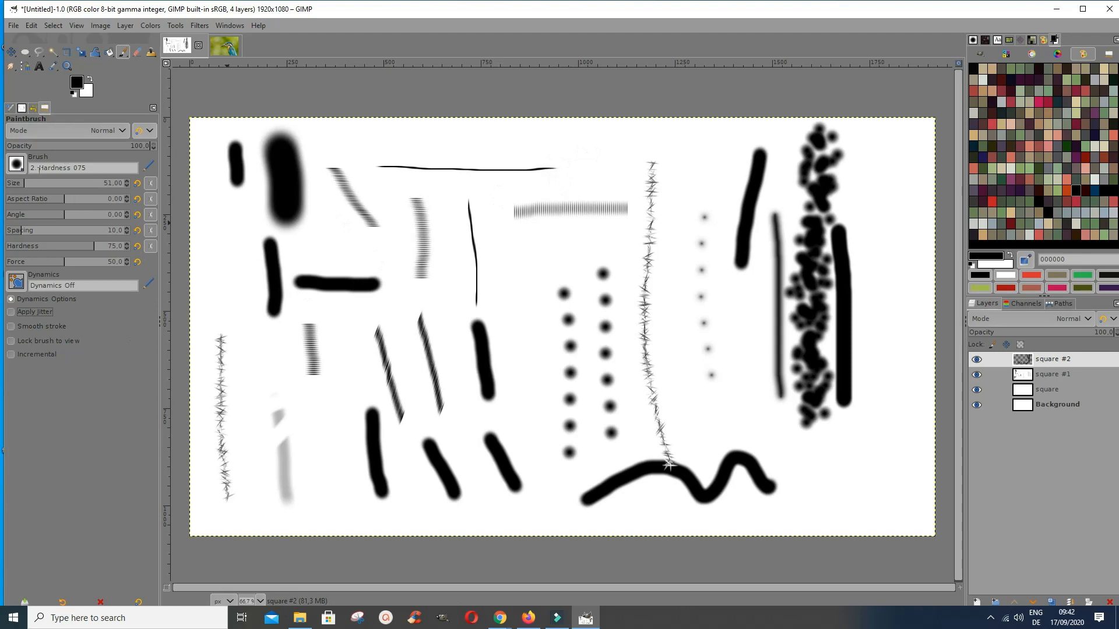
Step: Choose the 2. Star brush and paint a short vertical stroke near the canvas's left edge
left_click(16, 165)
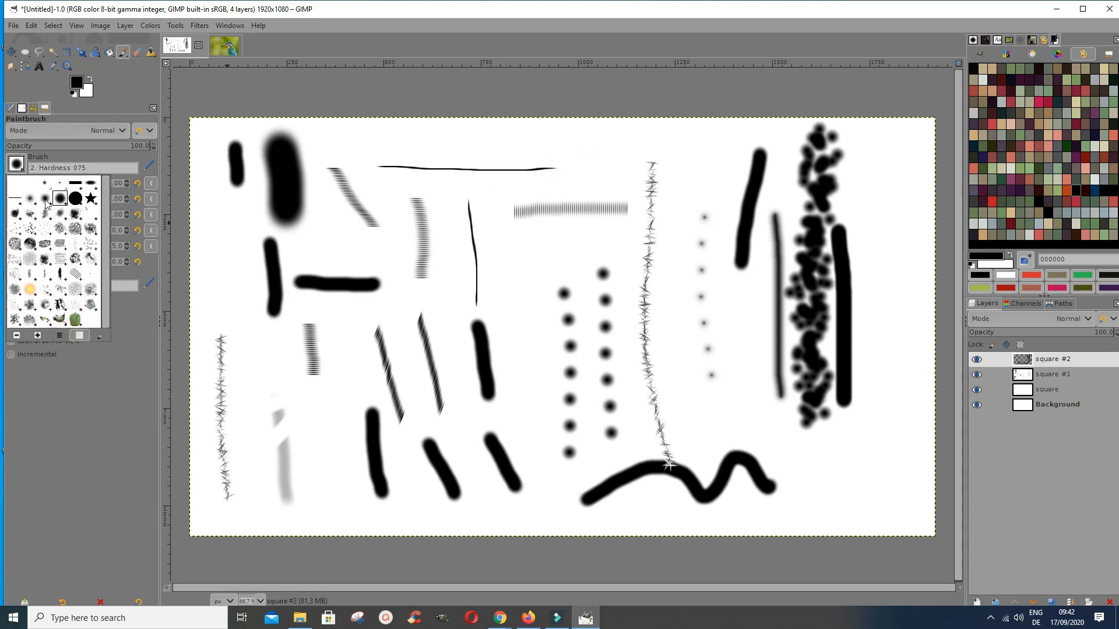
left_click(90, 200)
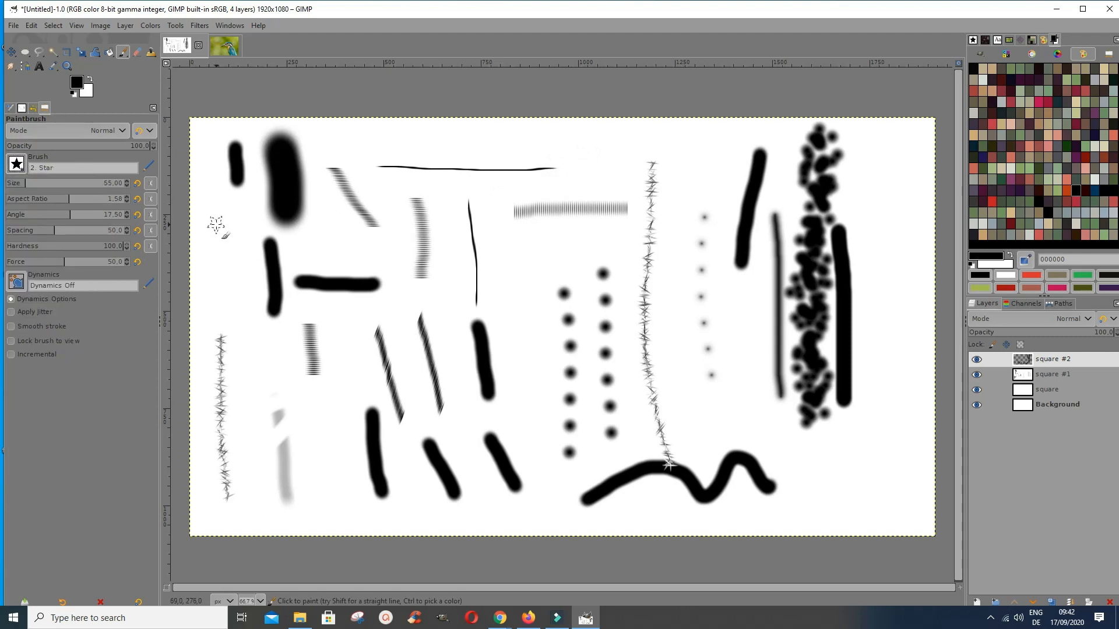
left_click_drag(217, 225, 217, 275)
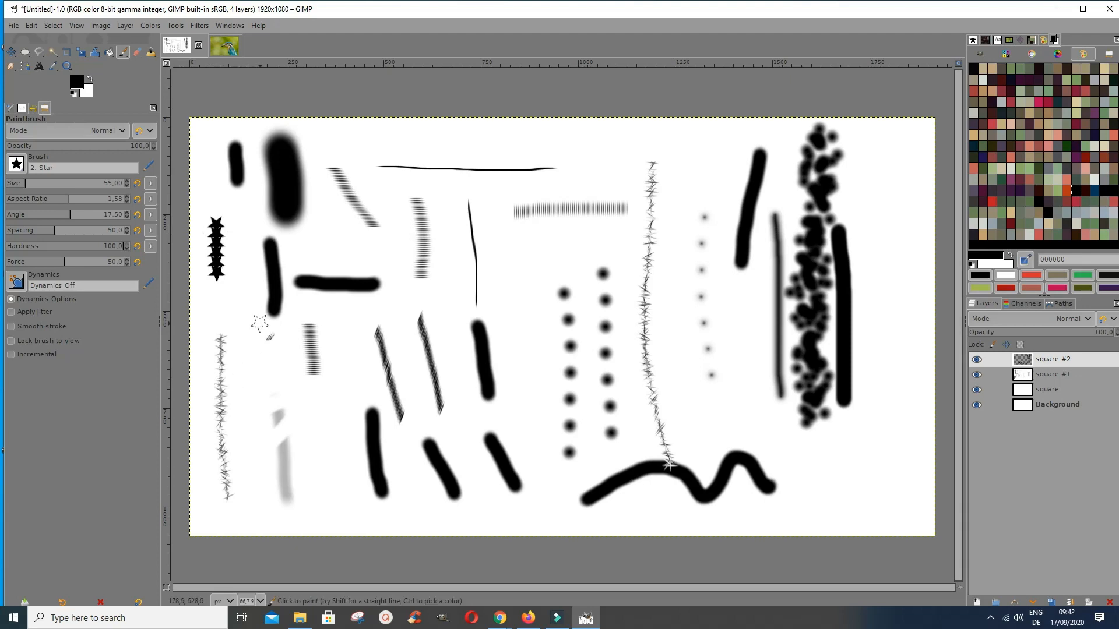
Step: Zoom out to 50% and paint a star stroke with the brush locked to the view, plus another to its right with the lock off
left_click(11, 341)
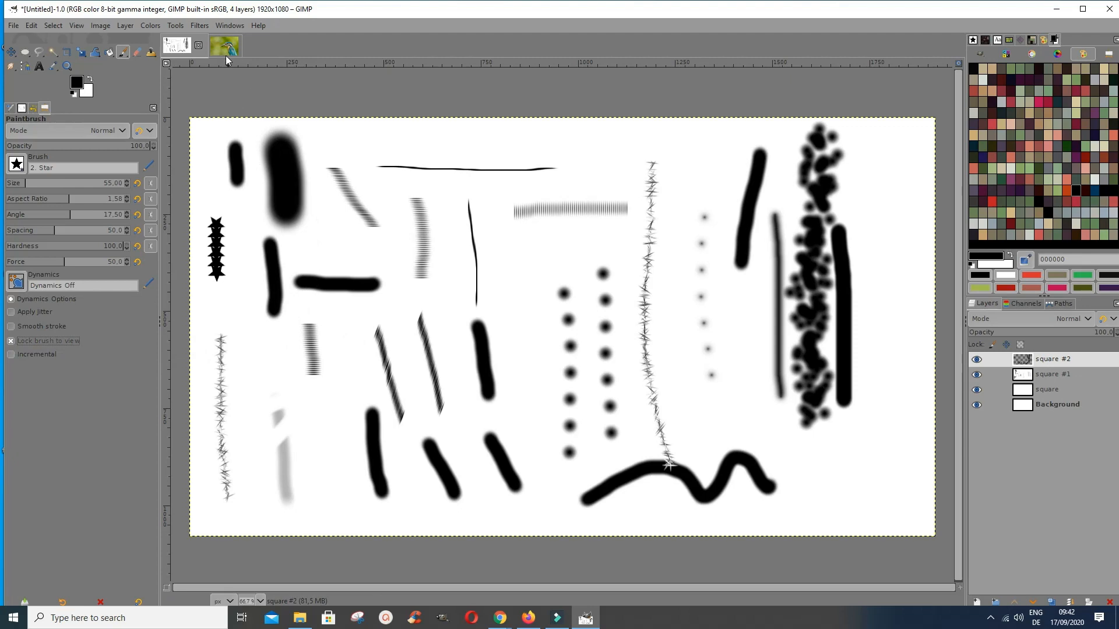
left_click(69, 24)
mouse_move(93, 80)
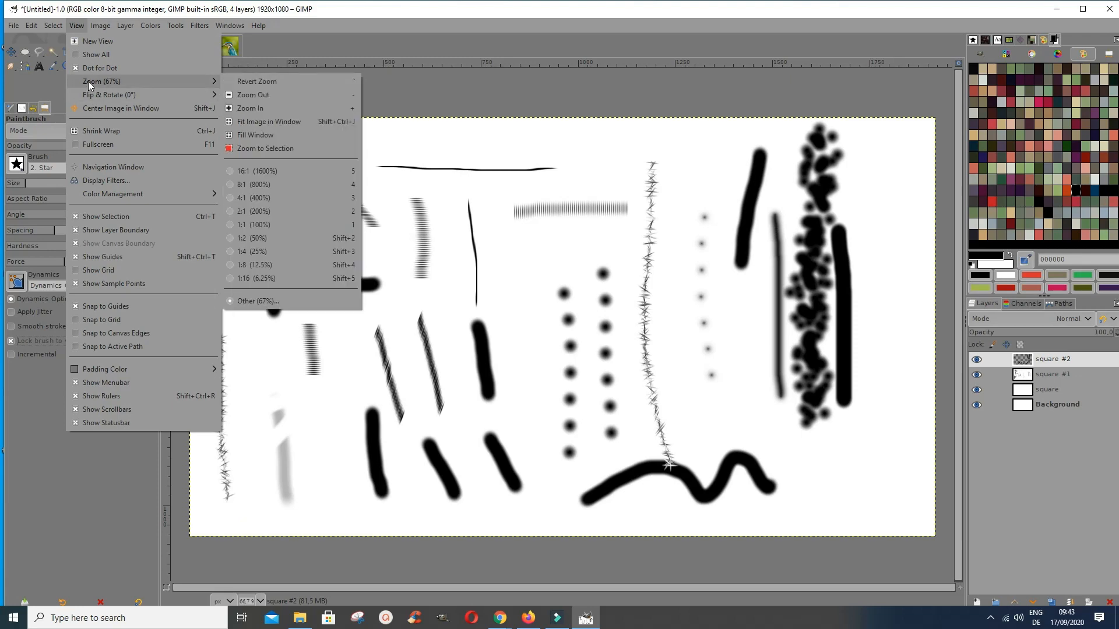
left_click(262, 97)
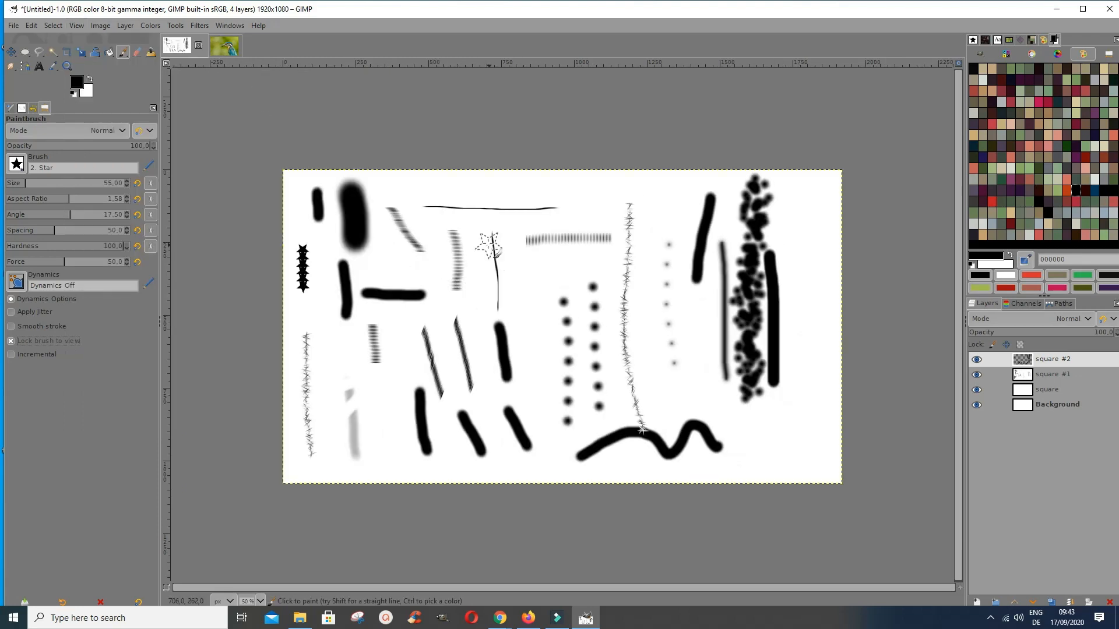
left_click_drag(595, 187, 612, 294)
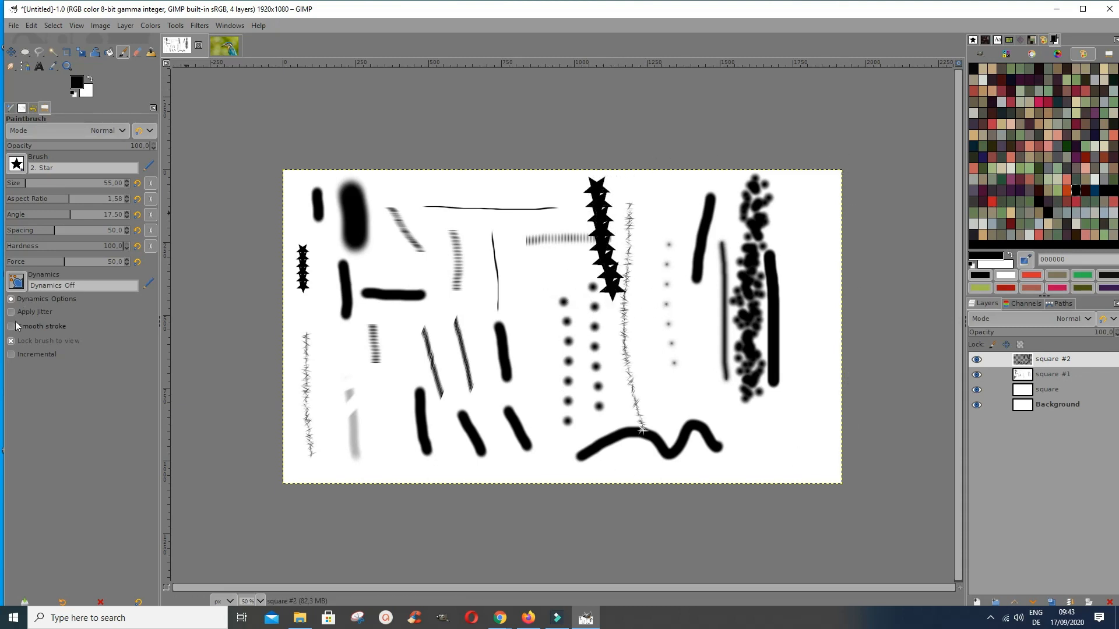
left_click(11, 343)
left_click_drag(644, 187, 660, 251)
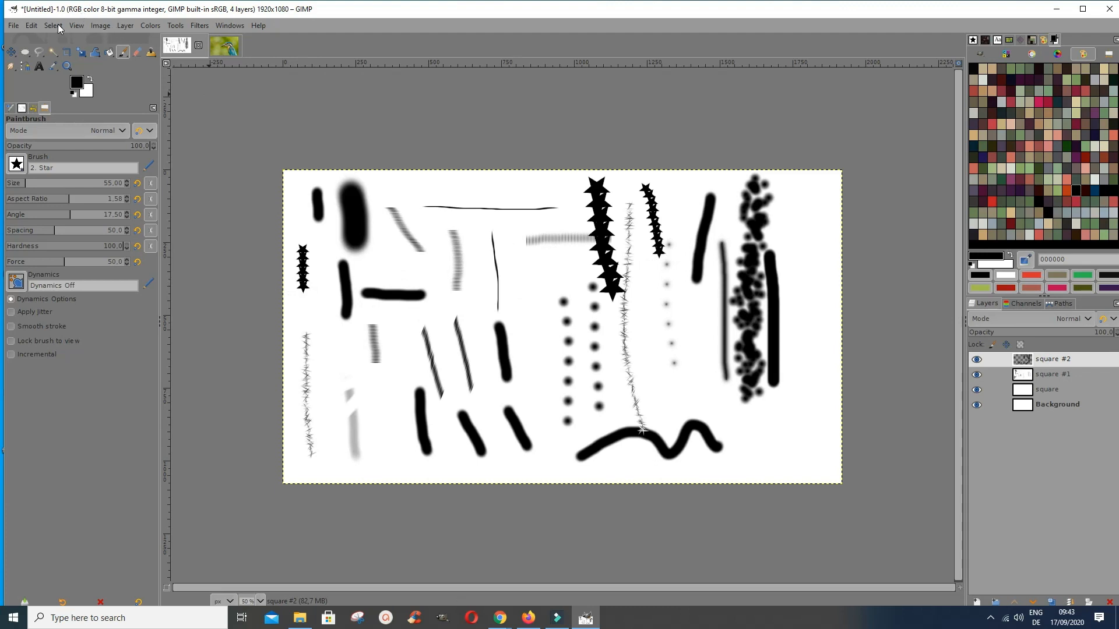
Step: Switch to the Pencil with the 2. Hardness 075 brush and paint a slanted grey stroke in the upper middle of the canvas
left_click(77, 26)
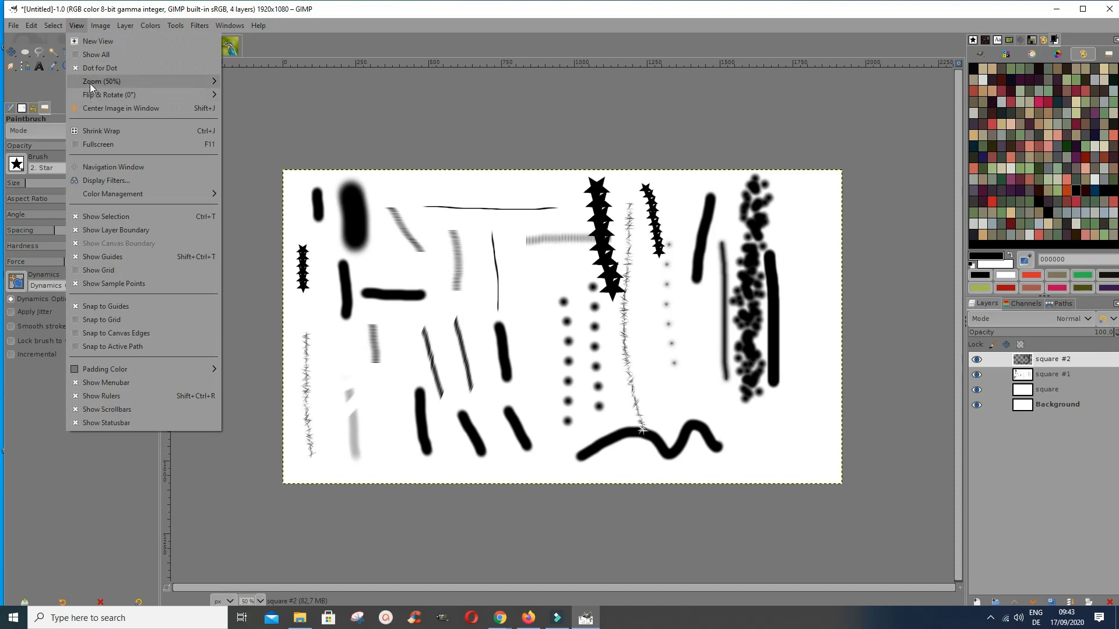
mouse_move(90, 84)
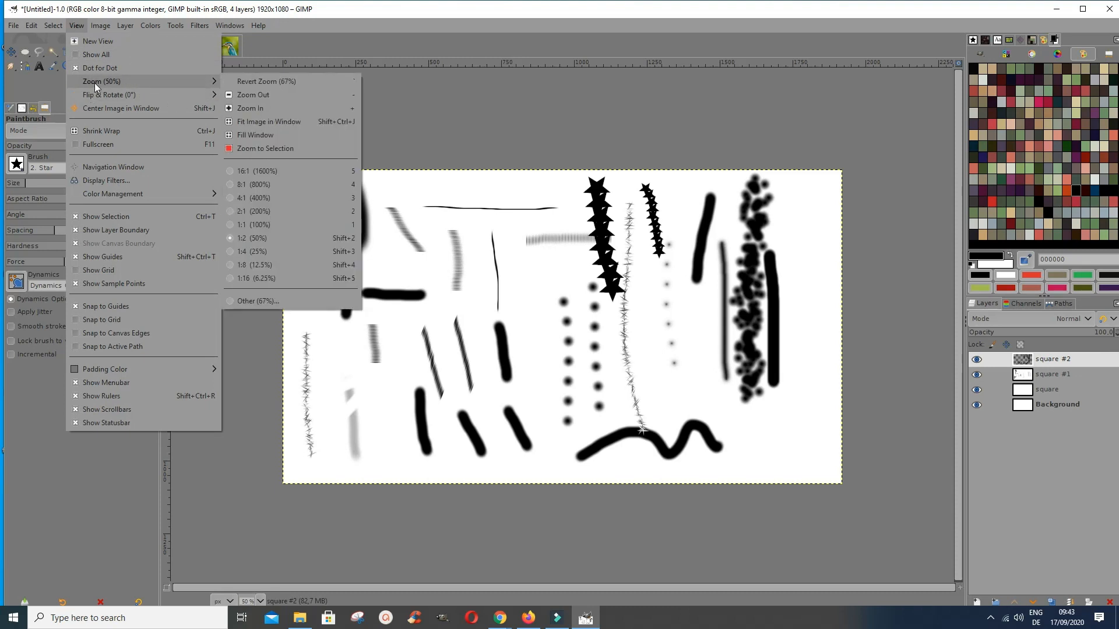
left_click(247, 108)
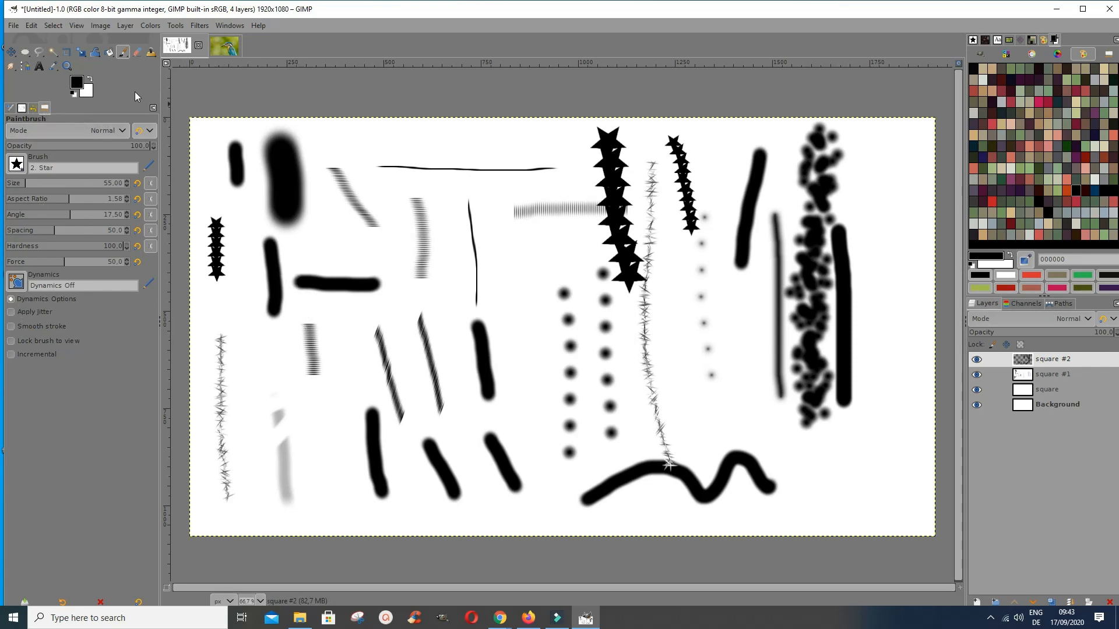
left_click(125, 59)
left_click(157, 69)
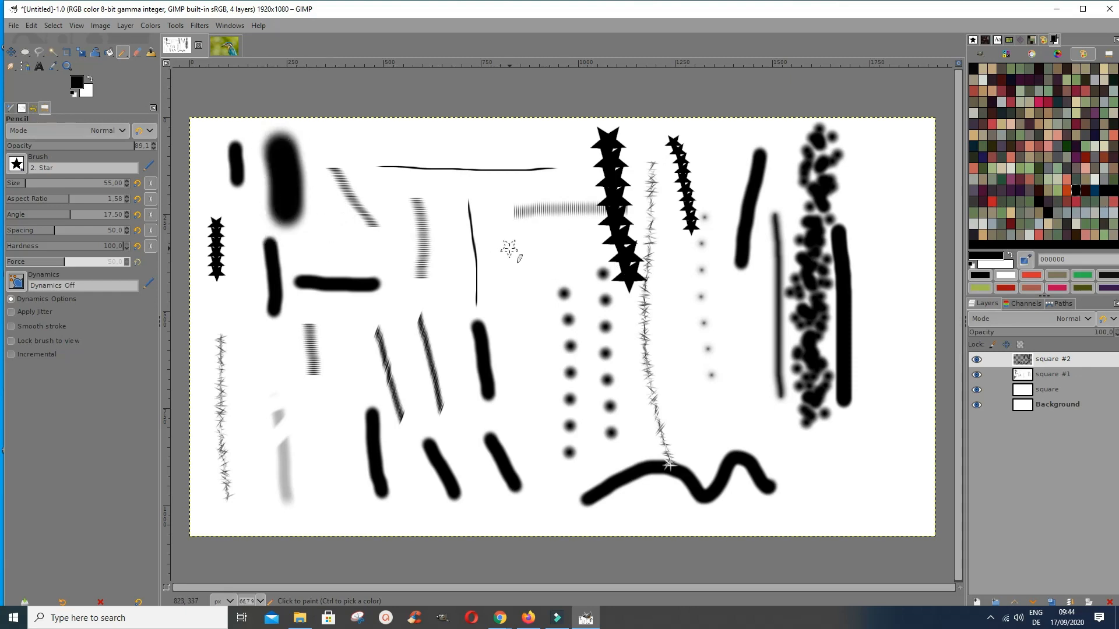
left_click(18, 164)
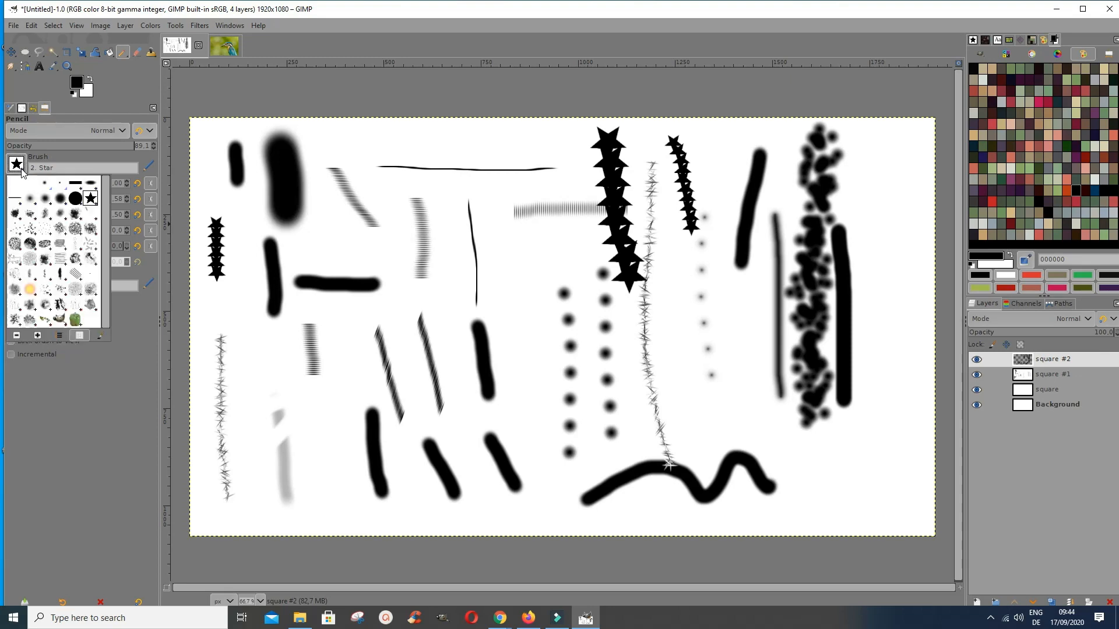
left_click(61, 199)
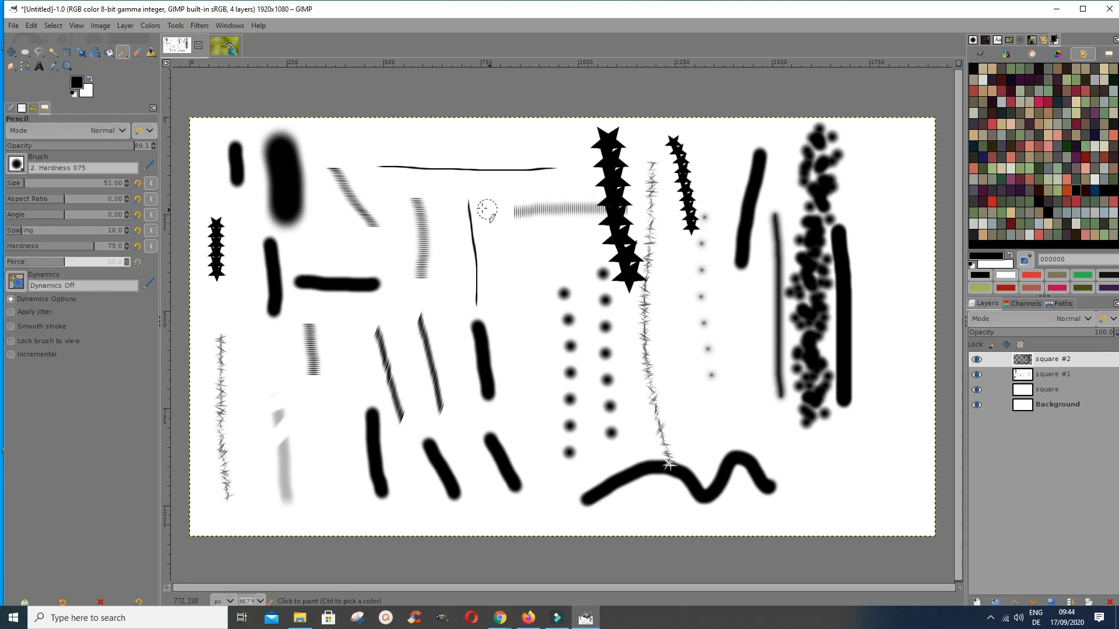
left_click_drag(495, 204, 516, 303)
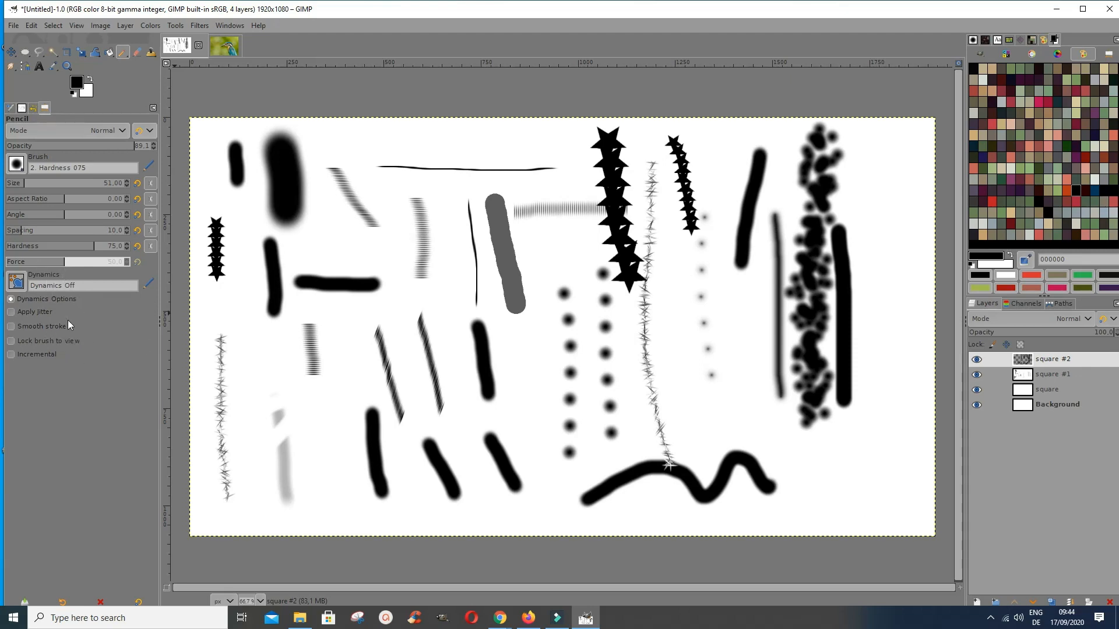
Step: Paint four more pencil strokes across the upper canvas, one at hardness 94, two at hardness 20 and one at hardness 7
left_click(115, 248)
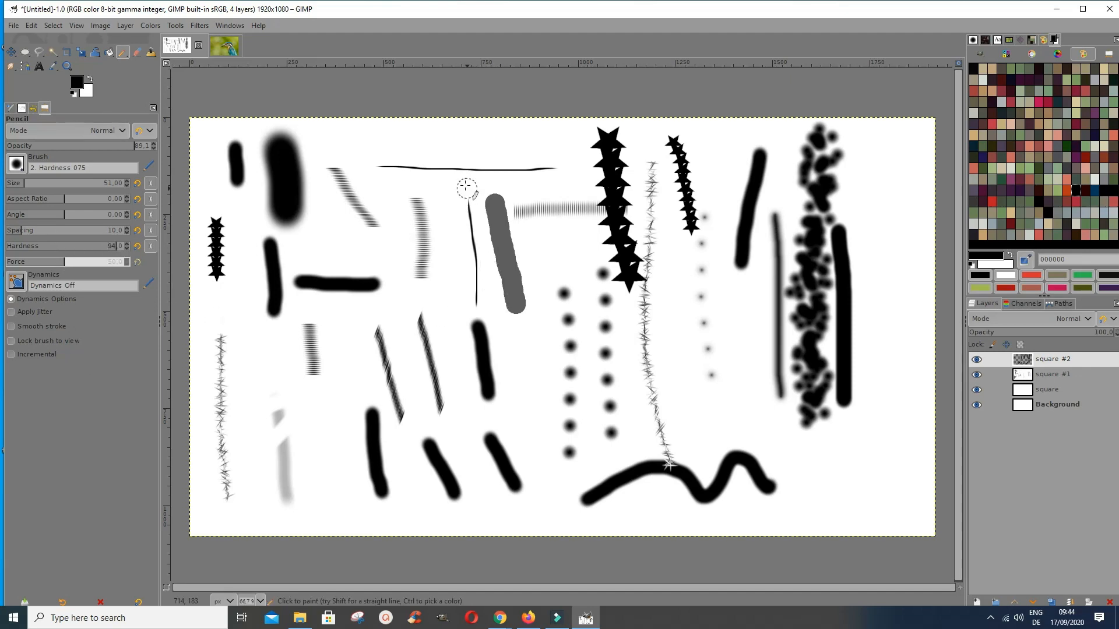
left_click_drag(436, 161, 449, 294)
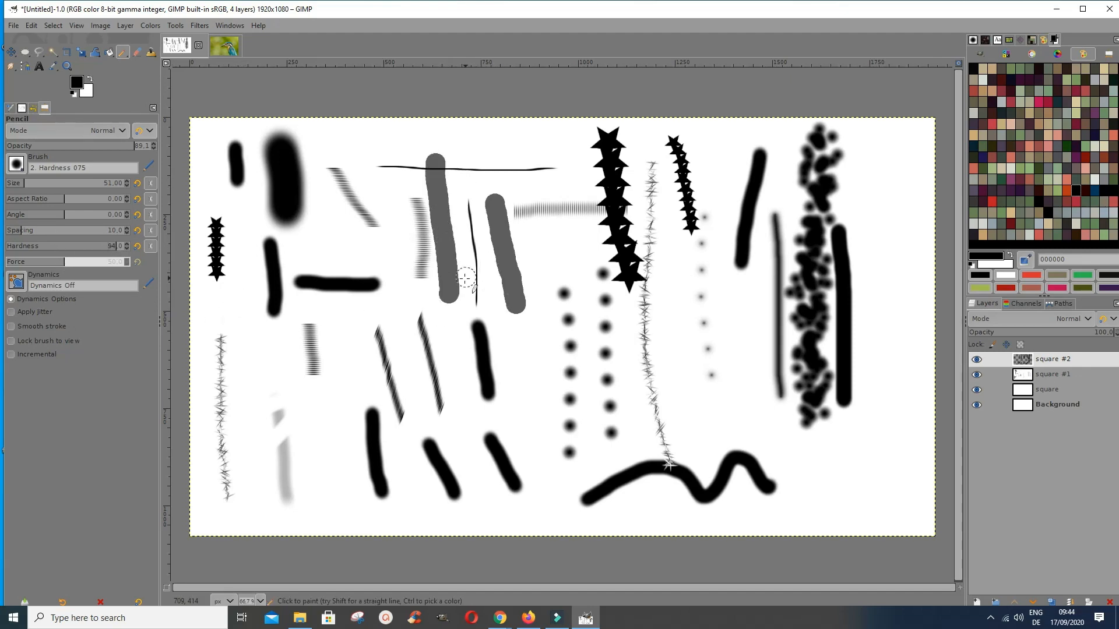
left_click(29, 247)
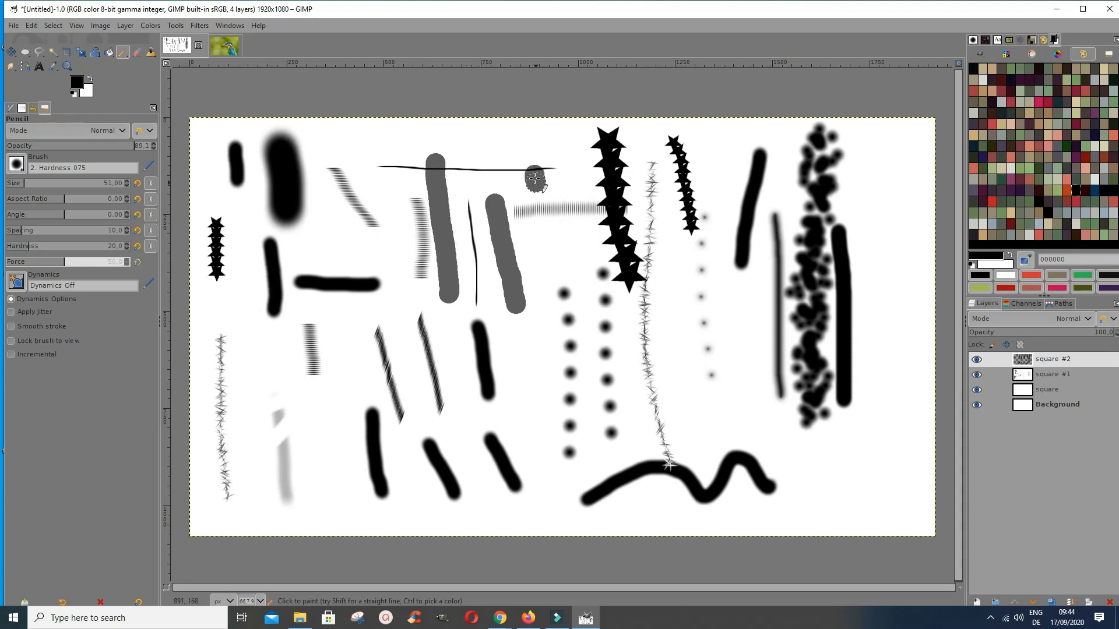
left_click_drag(535, 178, 549, 273)
left_click_drag(564, 163, 575, 245)
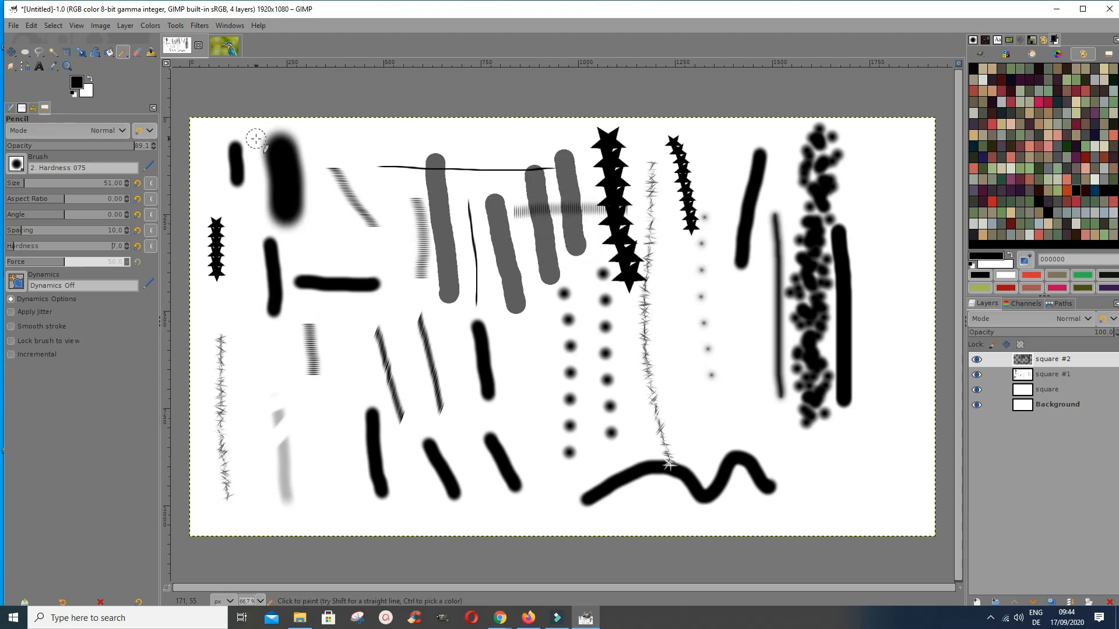
left_click_drag(313, 140, 321, 257)
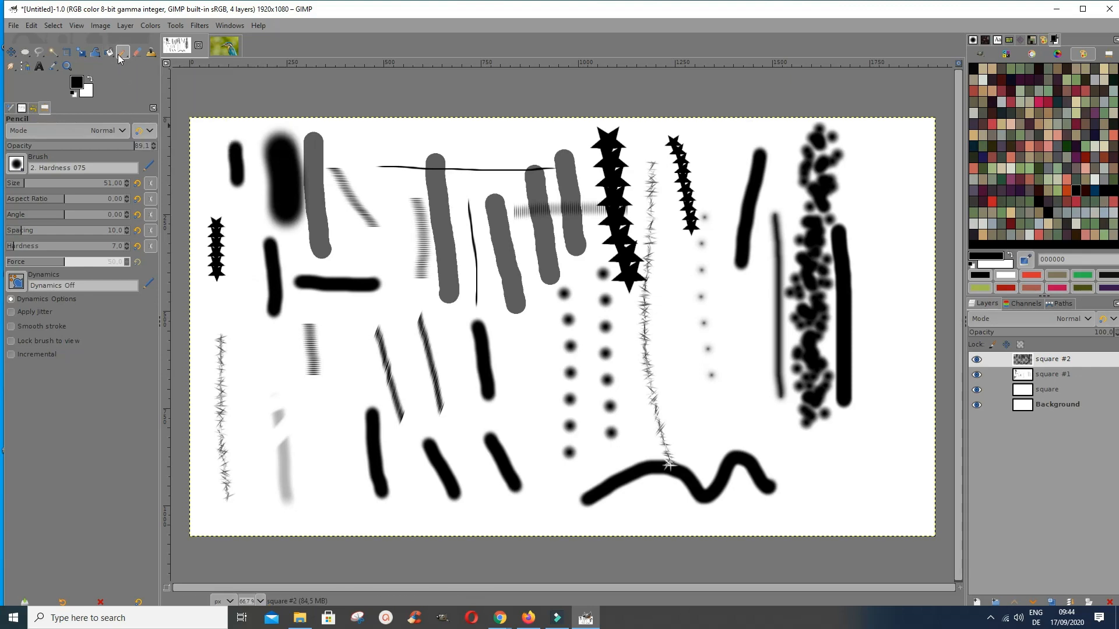
Step: Switch to the Airbrush and paint four slanted strokes across the middle of the canvas, from the left edge to right of centre
left_click_drag(127, 57, 143, 96)
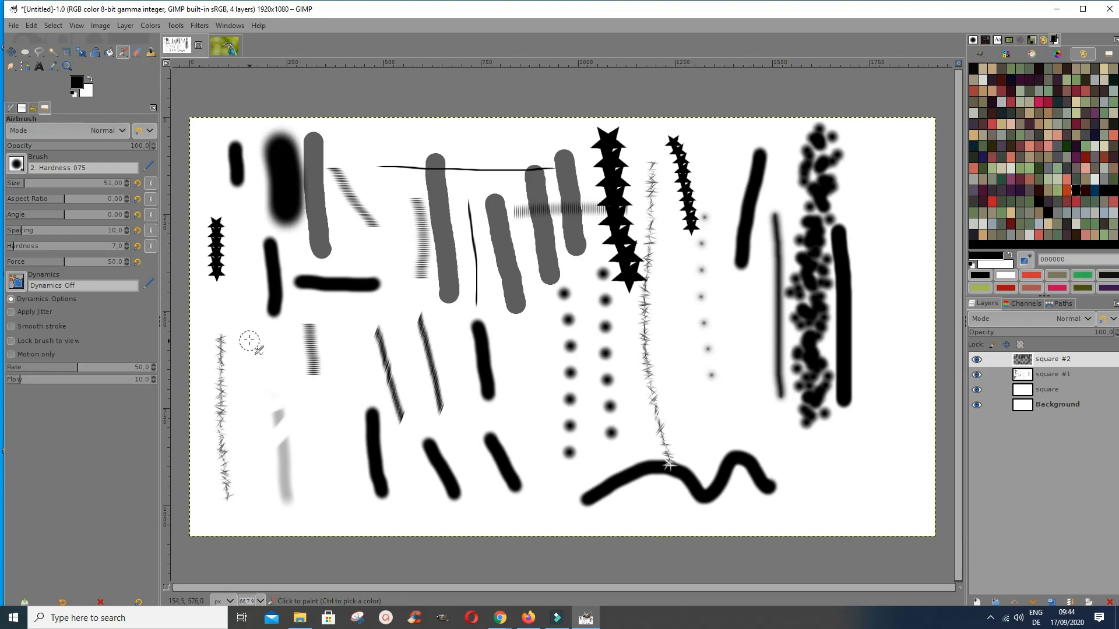
left_click_drag(236, 314, 273, 418)
left_click_drag(559, 302, 534, 401)
left_click_drag(535, 301, 520, 391)
left_click_drag(707, 313, 688, 406)
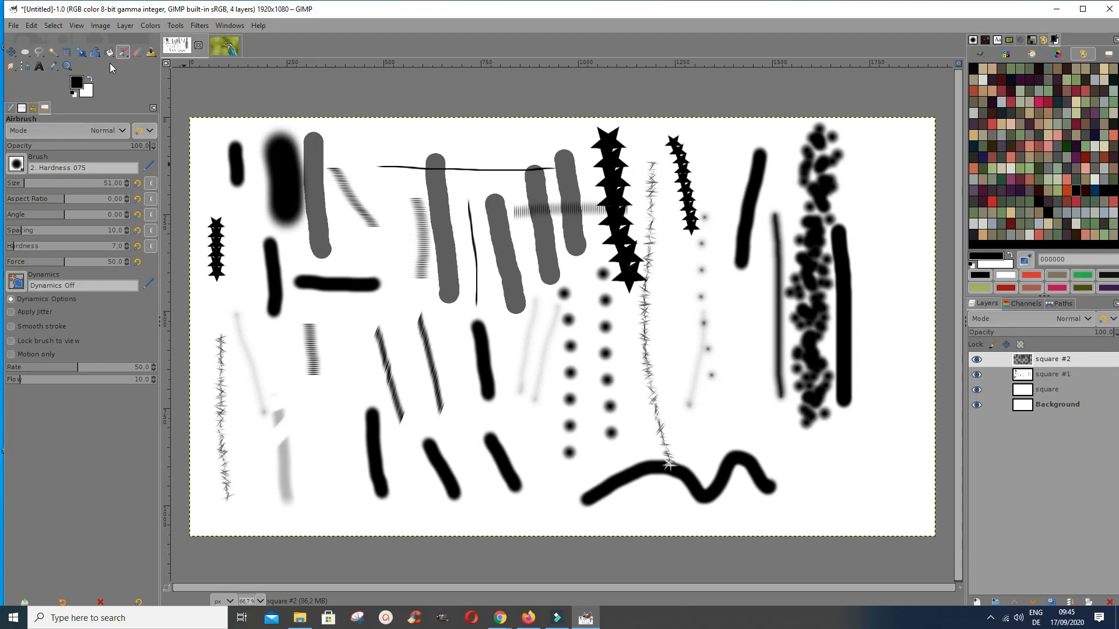
Step: Switch to the Ink tool and paint a short diamond-nib stroke near the left edge, plus a circular-nib stroke below and right of it
mouse_move(128, 60)
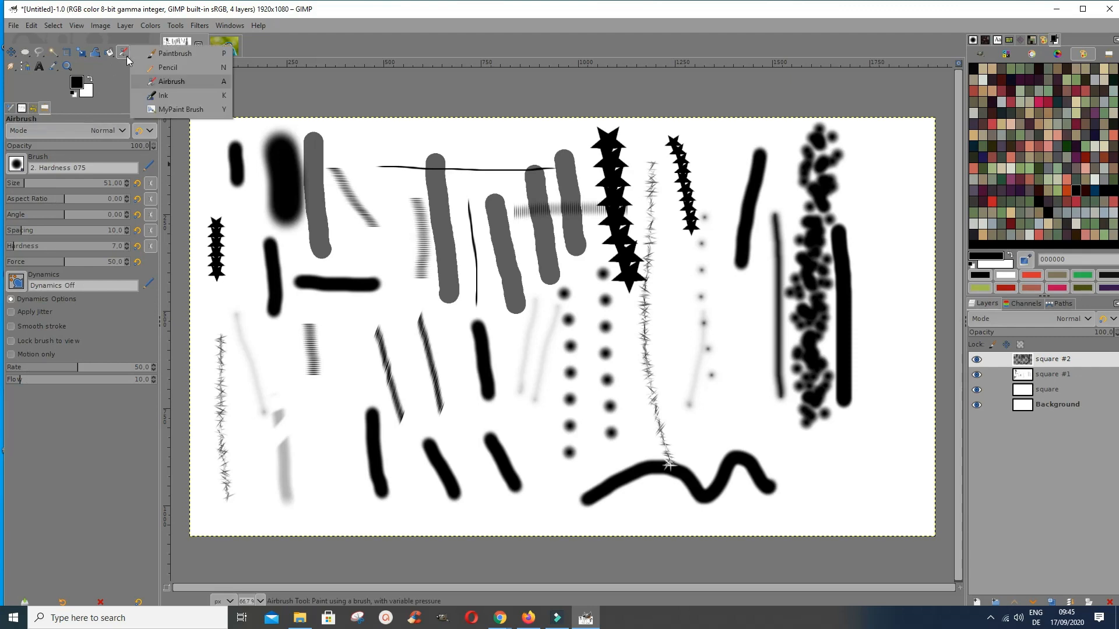
left_click(151, 100)
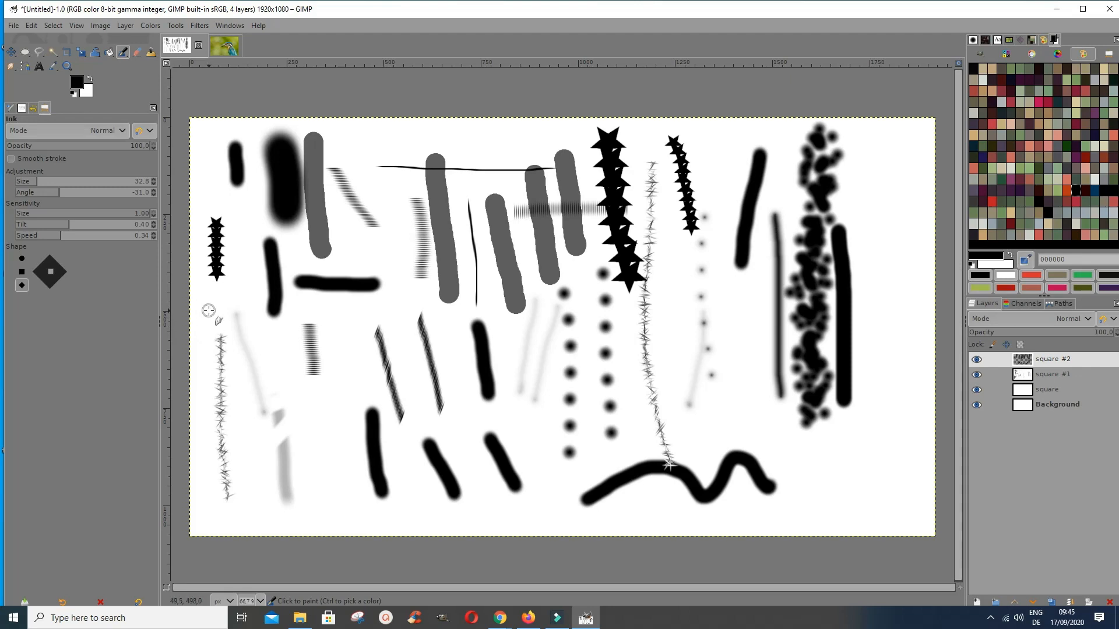
left_click_drag(210, 310, 240, 353)
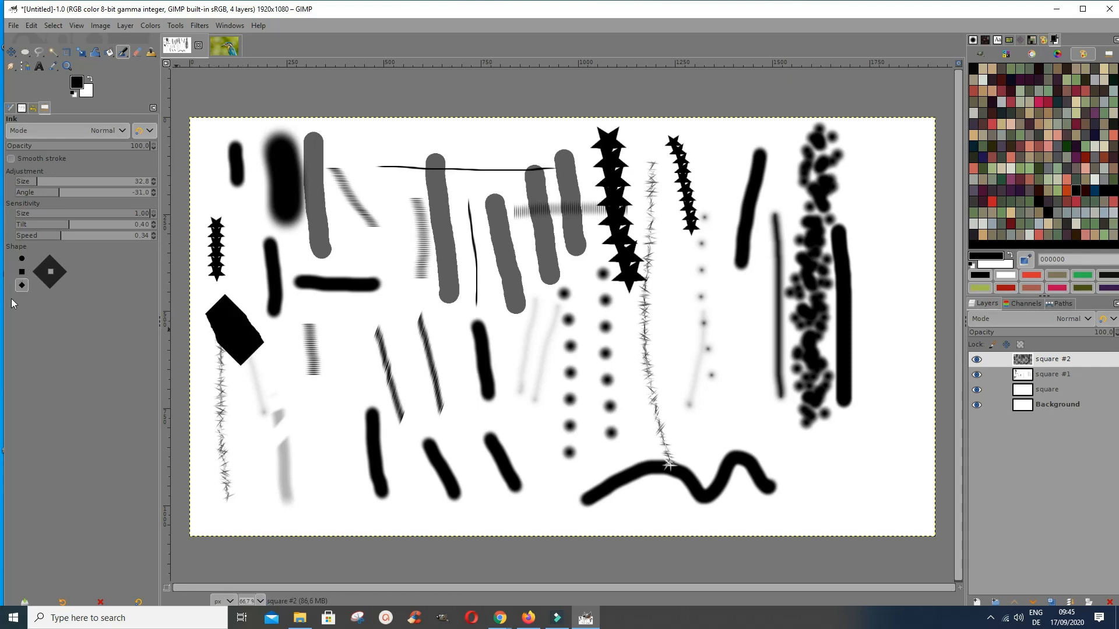
left_click(20, 259)
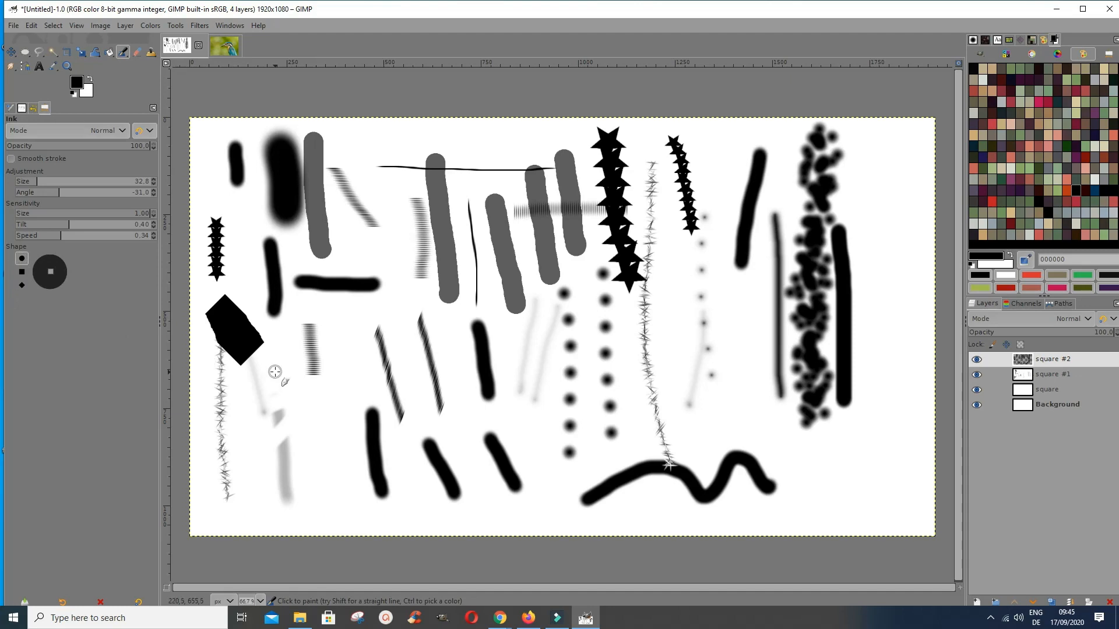
left_click_drag(275, 376, 285, 416)
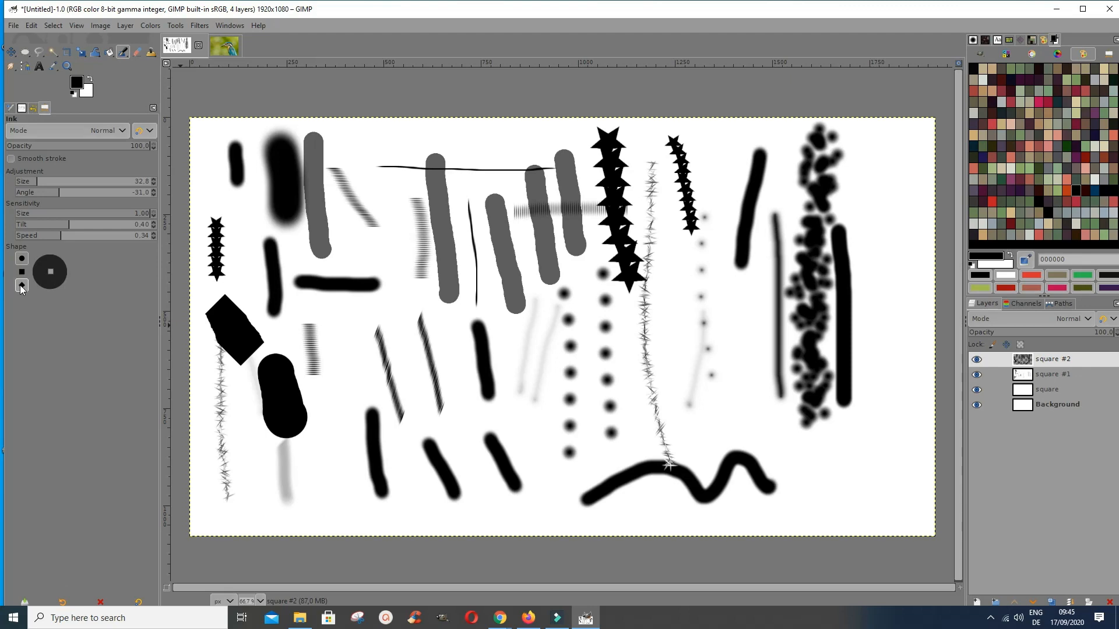
Step: Paint a round ink blob left of centre and four thick circular-nib strokes across the middle and right of the canvas
left_click(334, 332)
left_click_drag(334, 333, 338, 344)
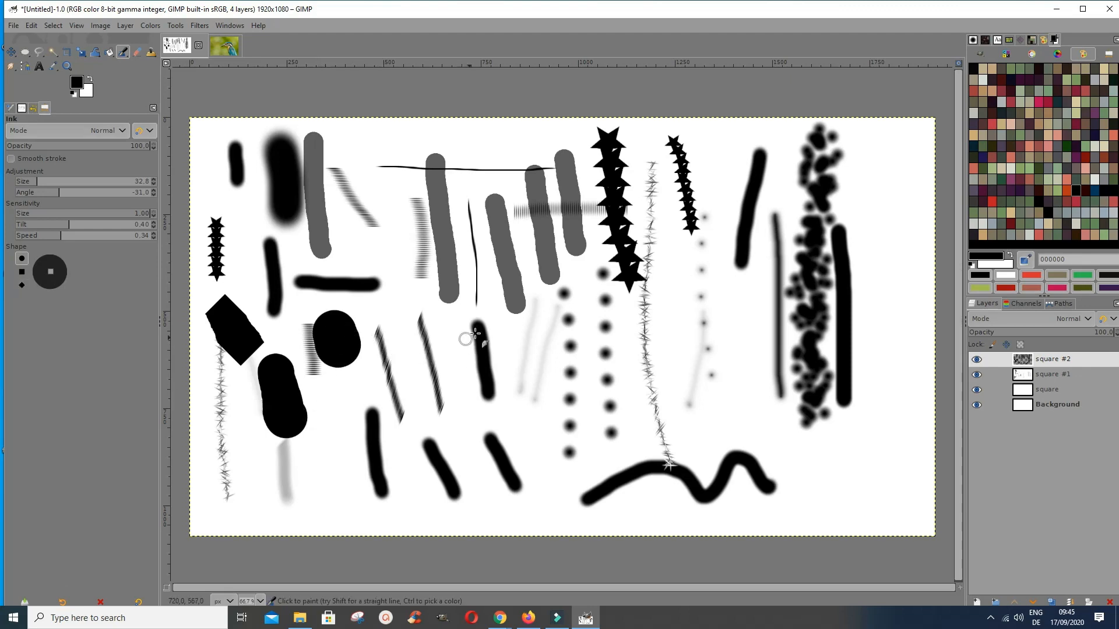
left_click_drag(511, 333, 529, 388)
left_click_drag(561, 300, 578, 362)
left_click_drag(690, 294, 701, 371)
left_click_drag(737, 294, 743, 386)
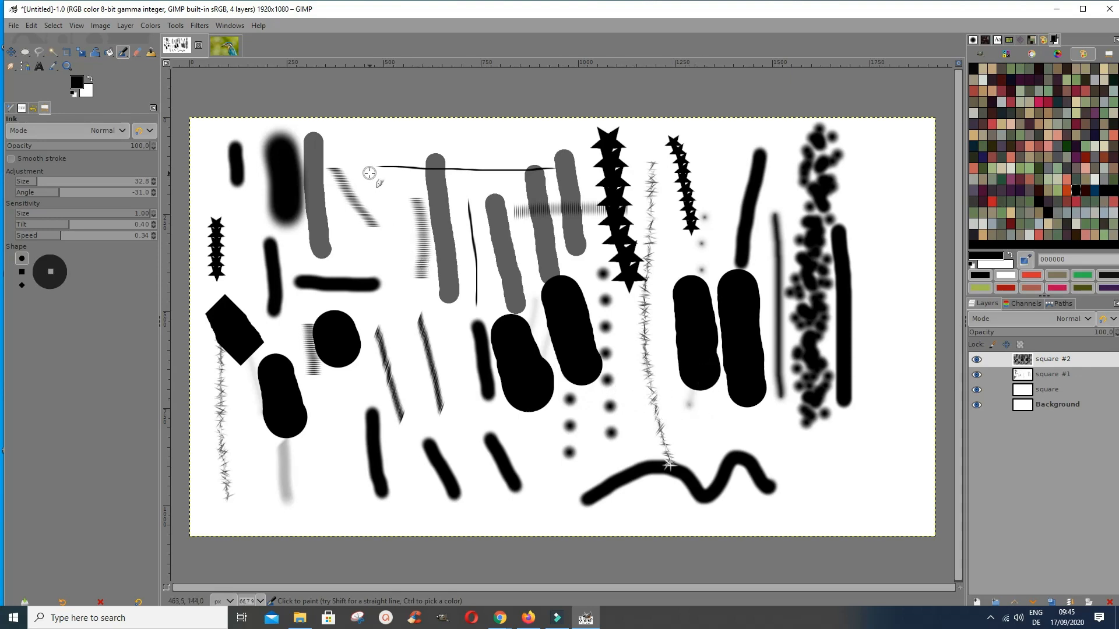
Step: Paint a huge ink stroke at size 94.8 in the upper-left area, plus two at size 41.4 and opacity 48.8 along the upper canvas
left_click(80, 181)
left_click_drag(372, 200, 387, 304)
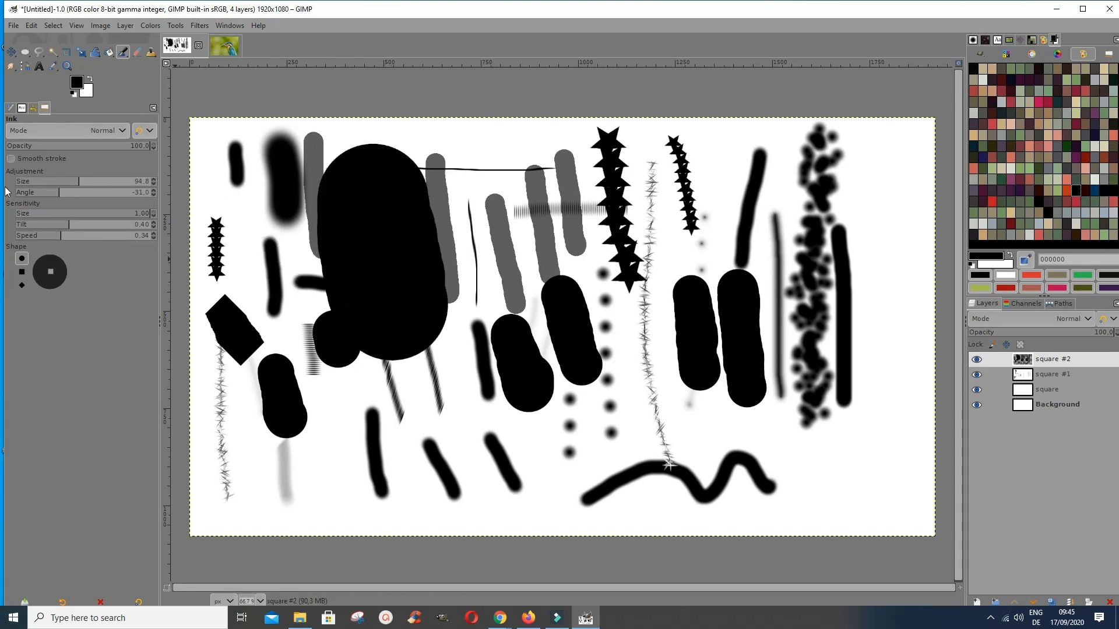
left_click(44, 181)
left_click(77, 147)
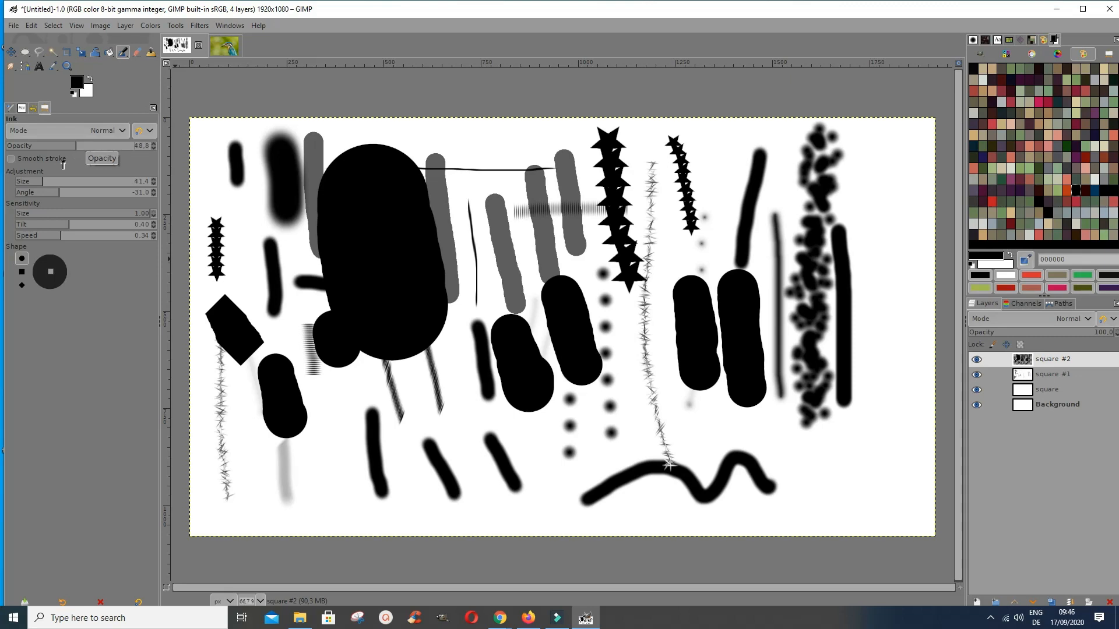
left_click_drag(474, 149, 474, 198)
left_click_drag(717, 150, 715, 211)
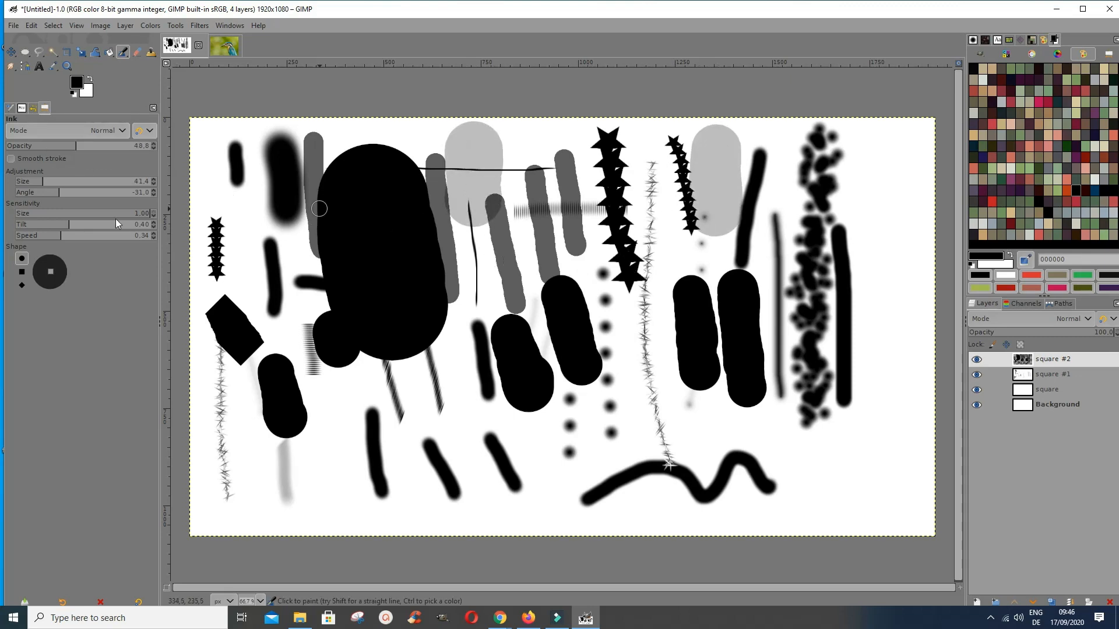
Step: Set the ink opacity to 86.7 and paint two thick strokes in the upper-right area
left_click(102, 146)
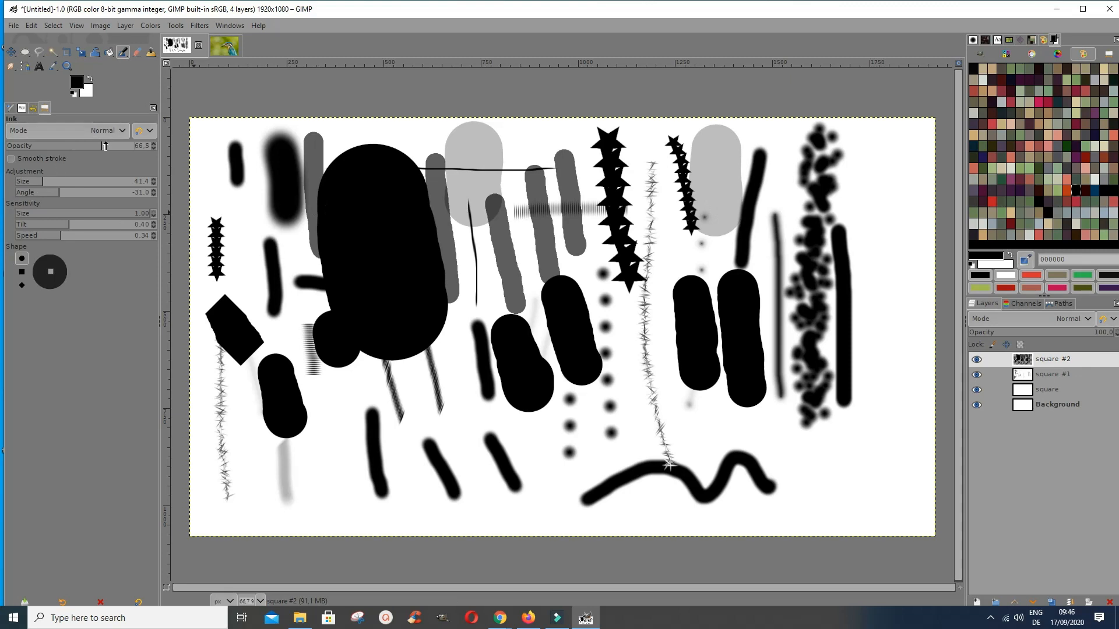
left_click(131, 146)
left_click_drag(778, 136, 792, 228)
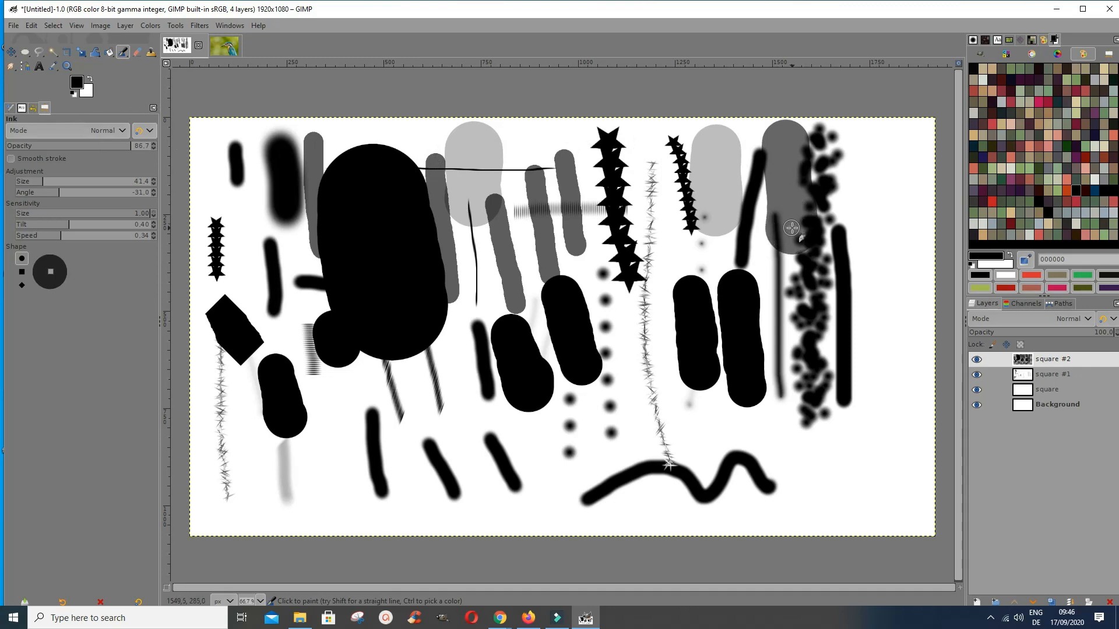
left_click_drag(865, 156, 875, 201)
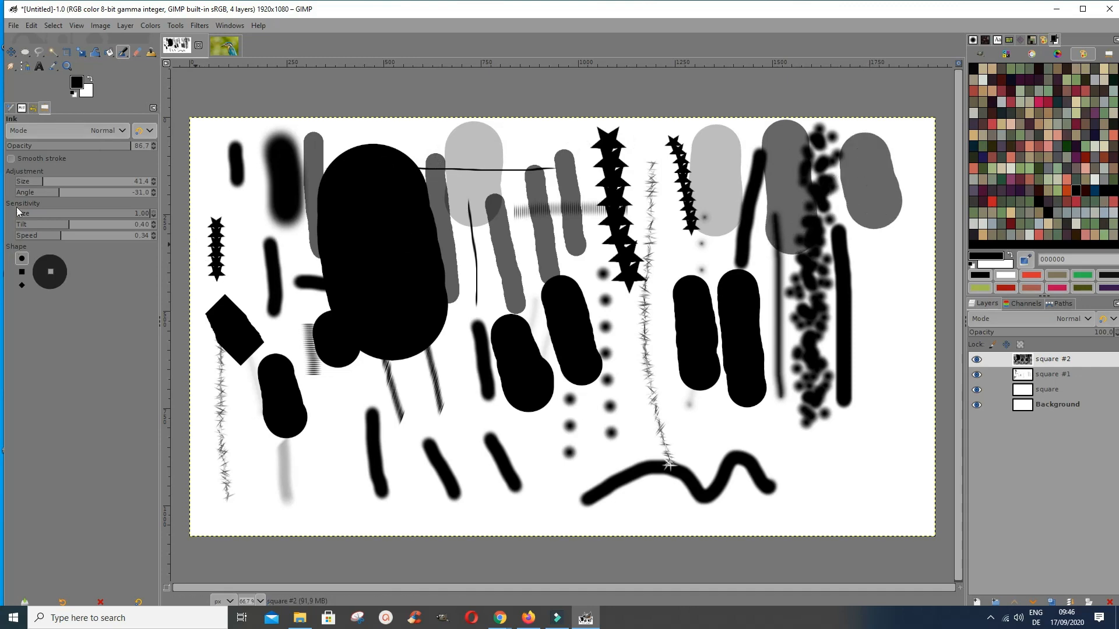
Step: Set the ink opacity to 100 and paint two thick vertical strokes, one near the upper-left corner and one right of centre
left_click(148, 146)
left_click_drag(249, 202, 248, 261)
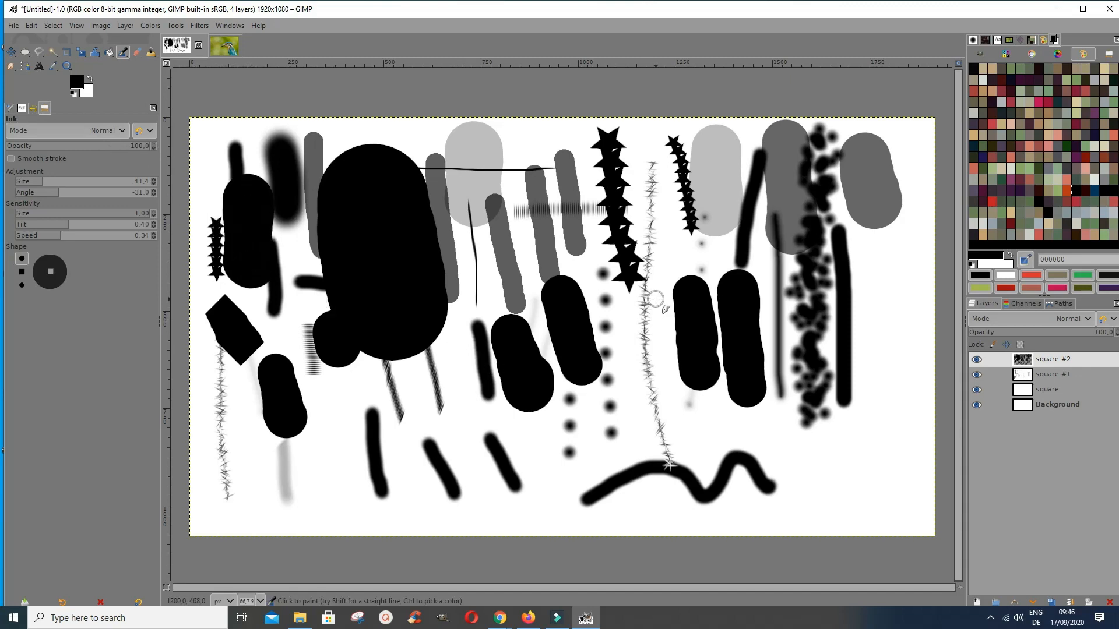
left_click_drag(638, 312, 631, 411)
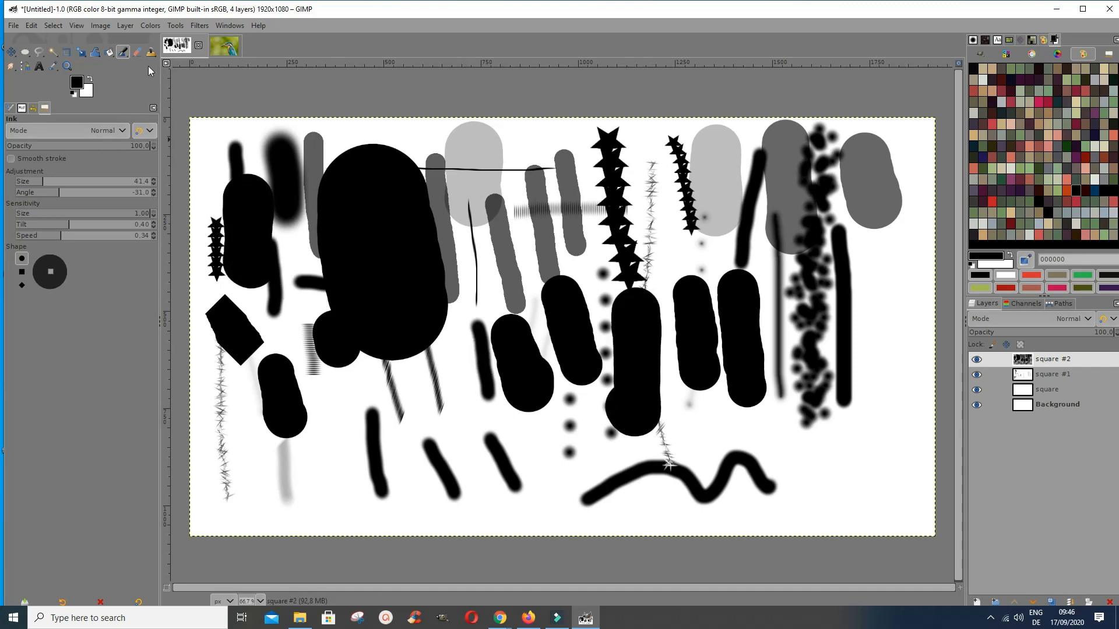
Step: Switch back to the Pencil, set its opacity to 100, and paint a slanted stroke beside the large stars and a long vertical one near the right edge
left_click(125, 54)
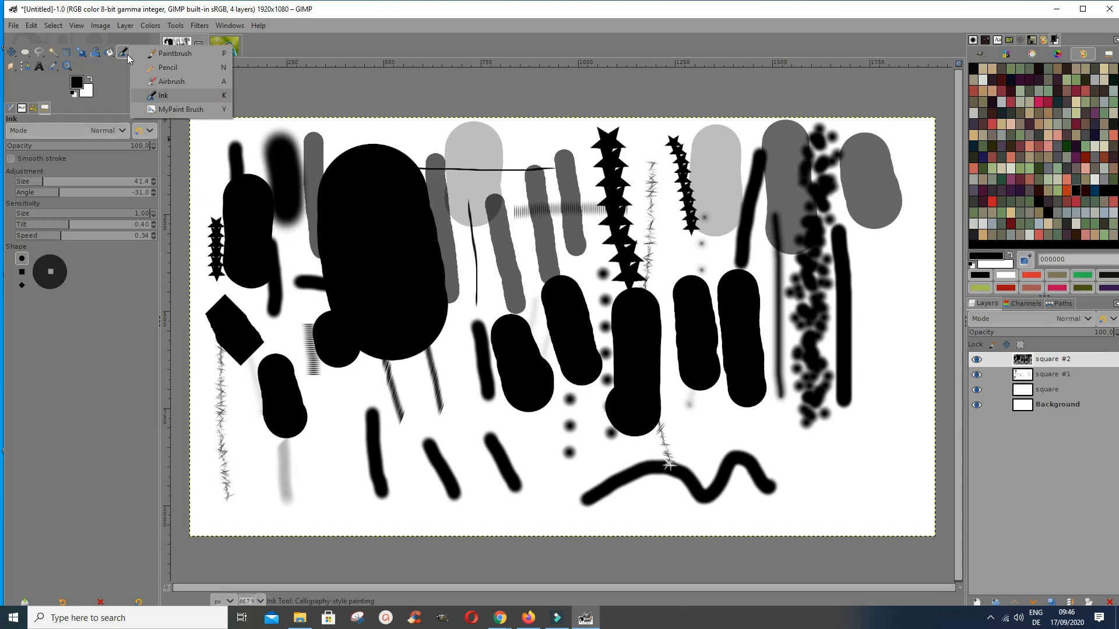
left_click(146, 68)
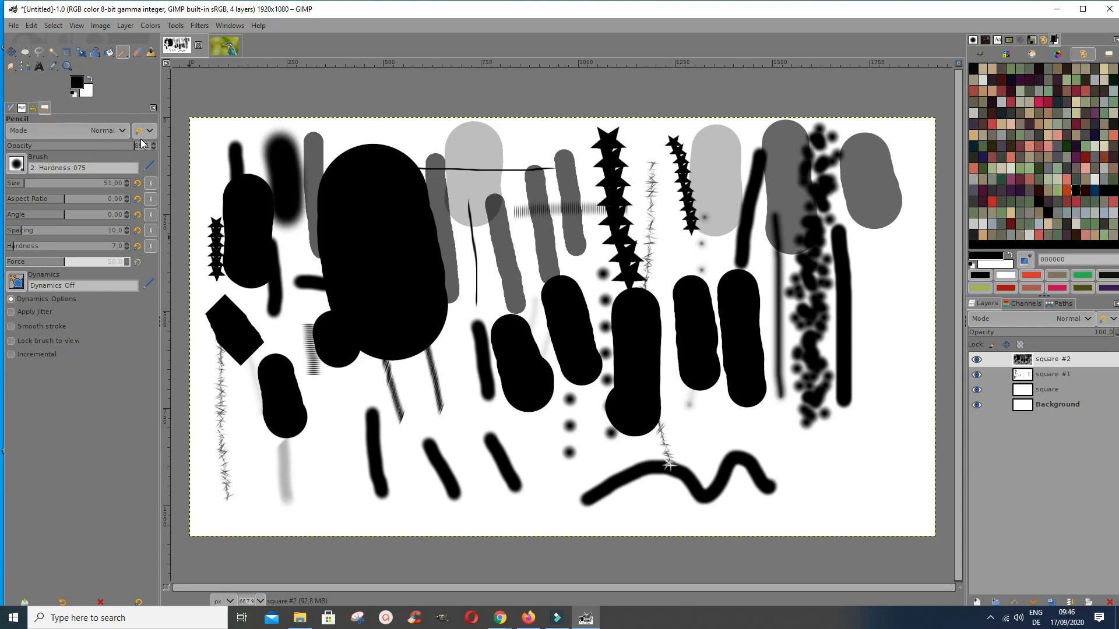
left_click_drag(142, 144, 153, 145)
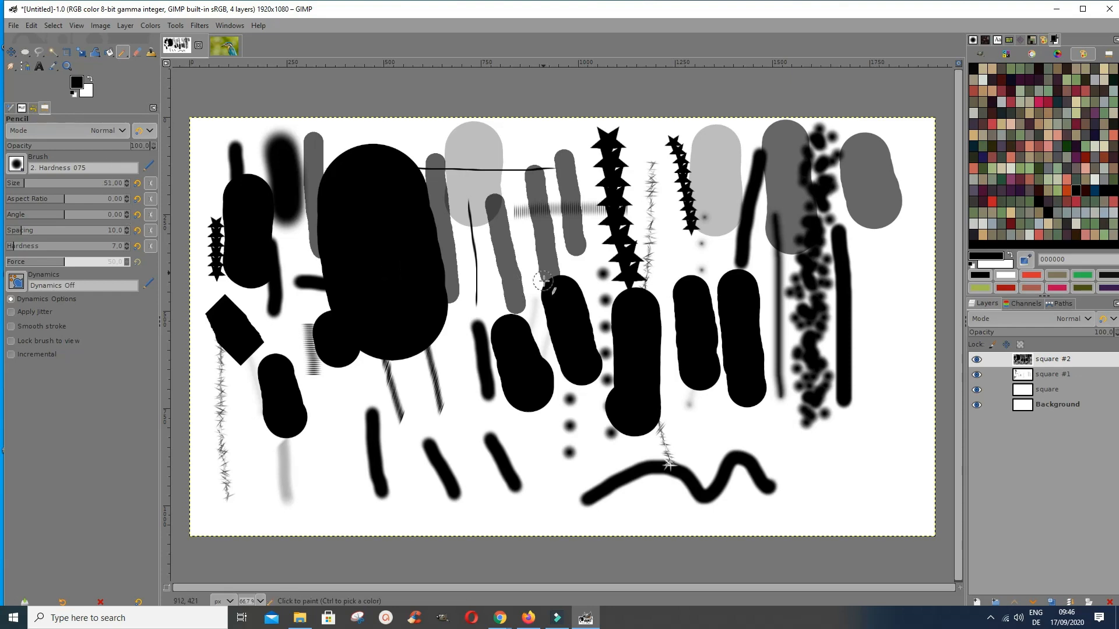
left_click_drag(646, 156, 689, 254)
mouse_move(894, 243)
left_mouse_down()
mouse_move(901, 398)
mouse_move(891, 420)
left_mouse_up()
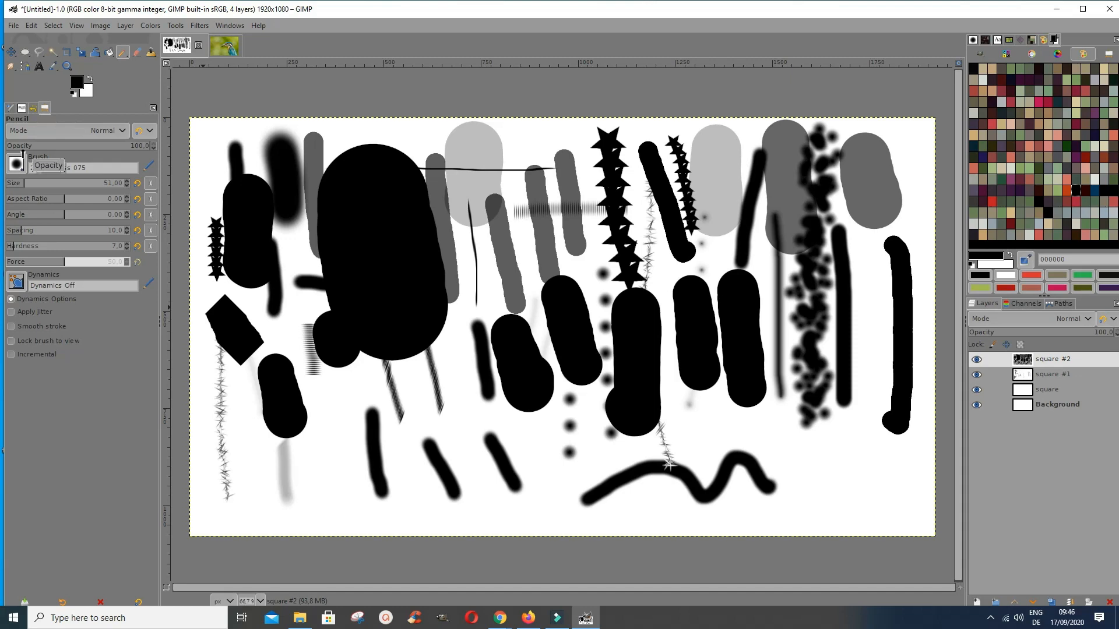
Step: Switch to the MyPaint Brush and hide the layers square #2 and square #1
left_click(123, 54)
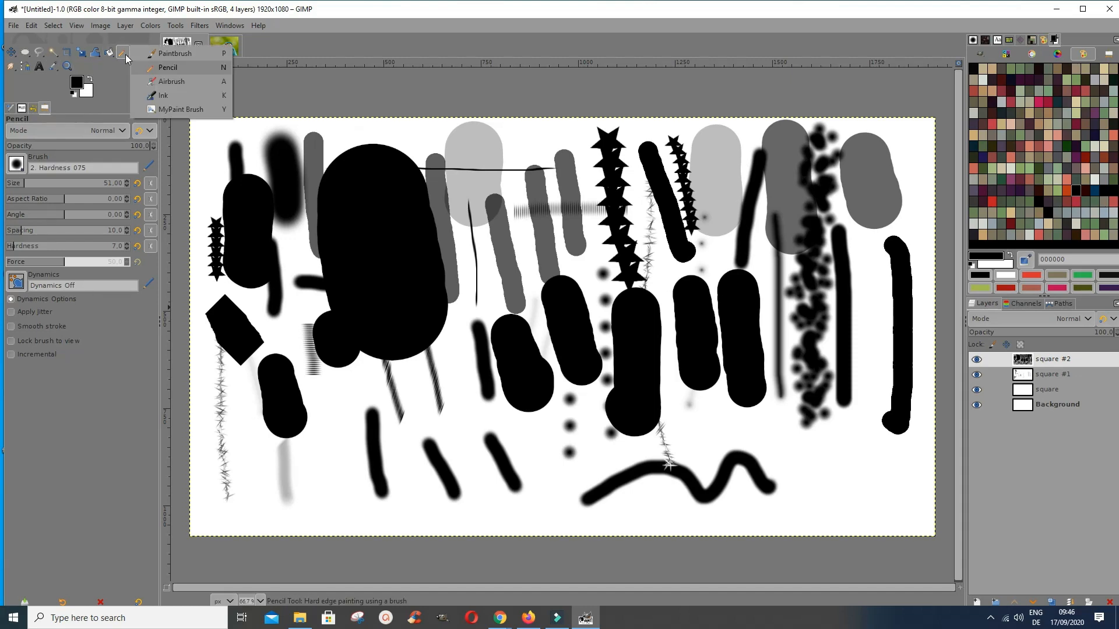
left_click(169, 110)
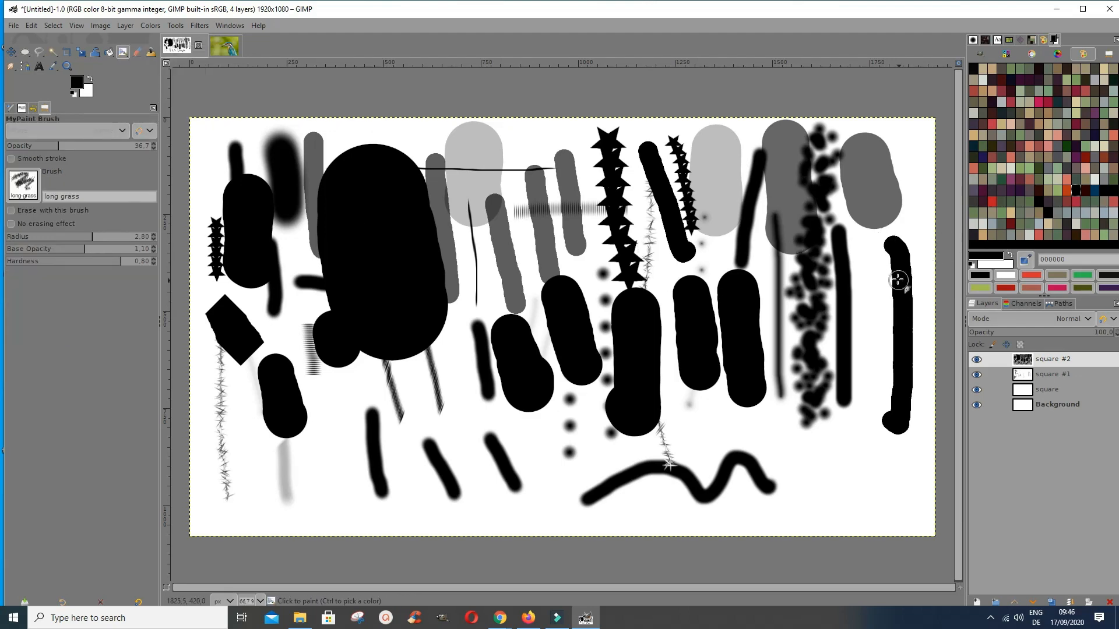
left_click(976, 359)
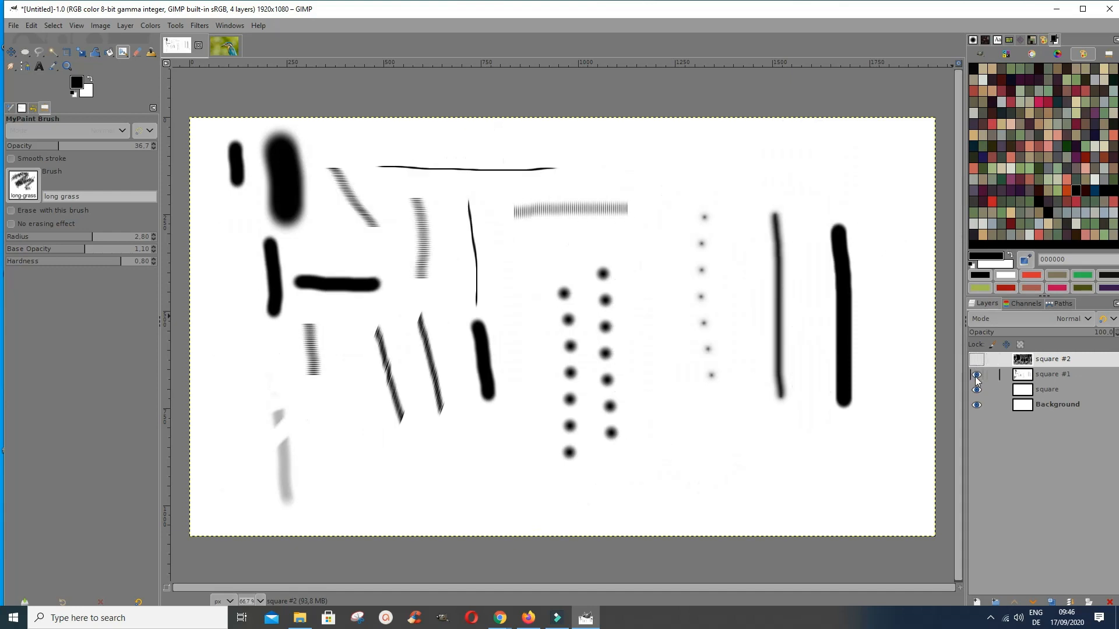
left_click(976, 375)
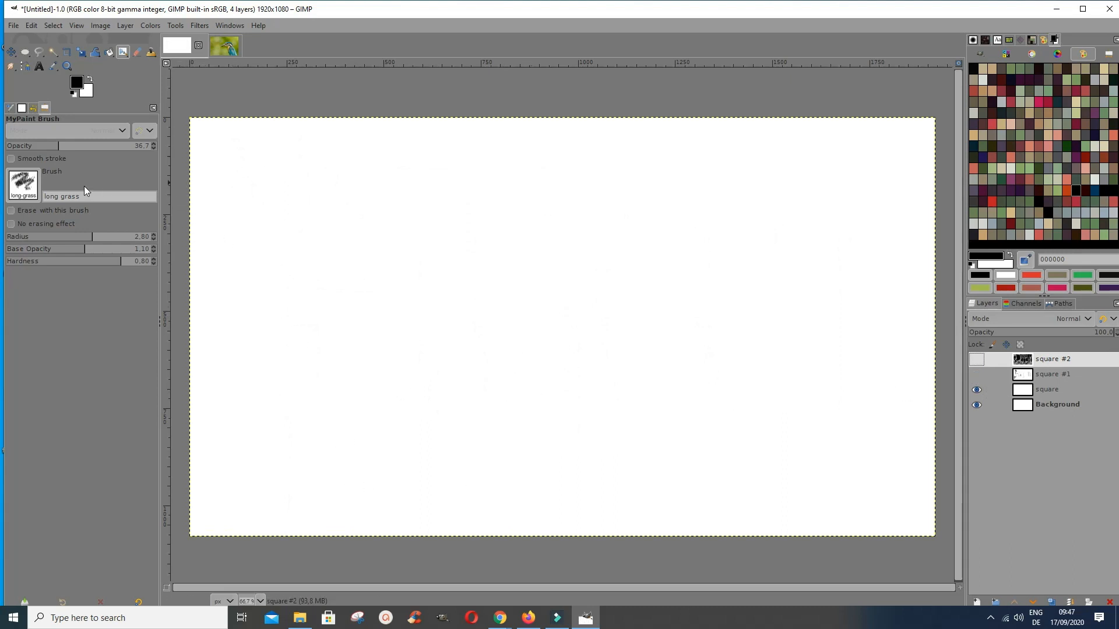
Step: Choose the texture 03 brush, make the square layer active, and paint a slanted stroke in the upper-left part of the canvas
left_click(24, 196)
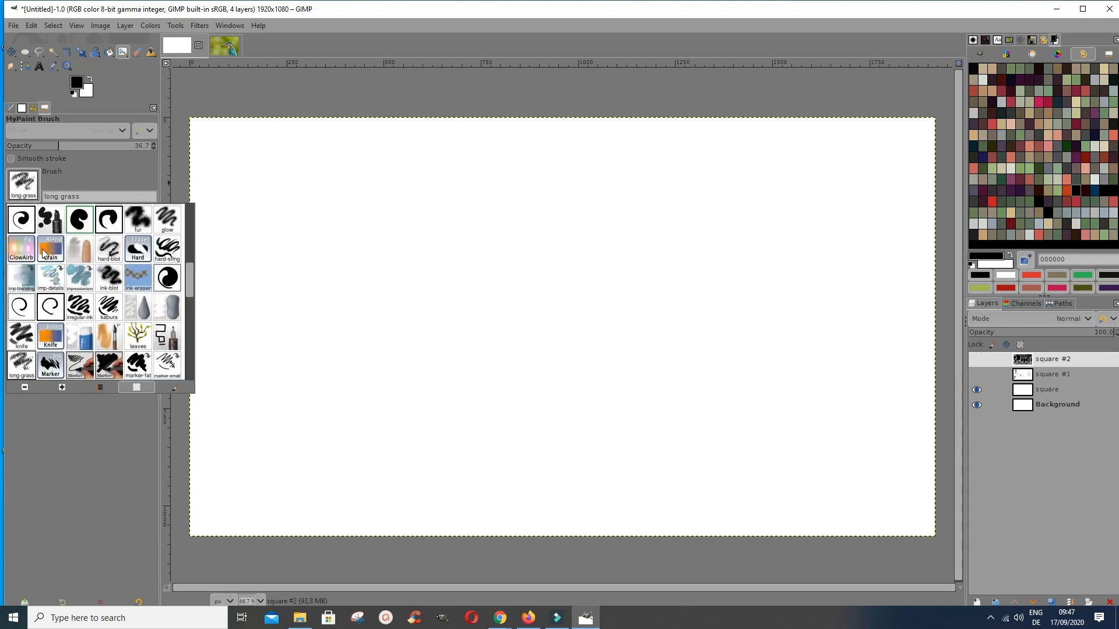
scroll(45, 255, "down", 10)
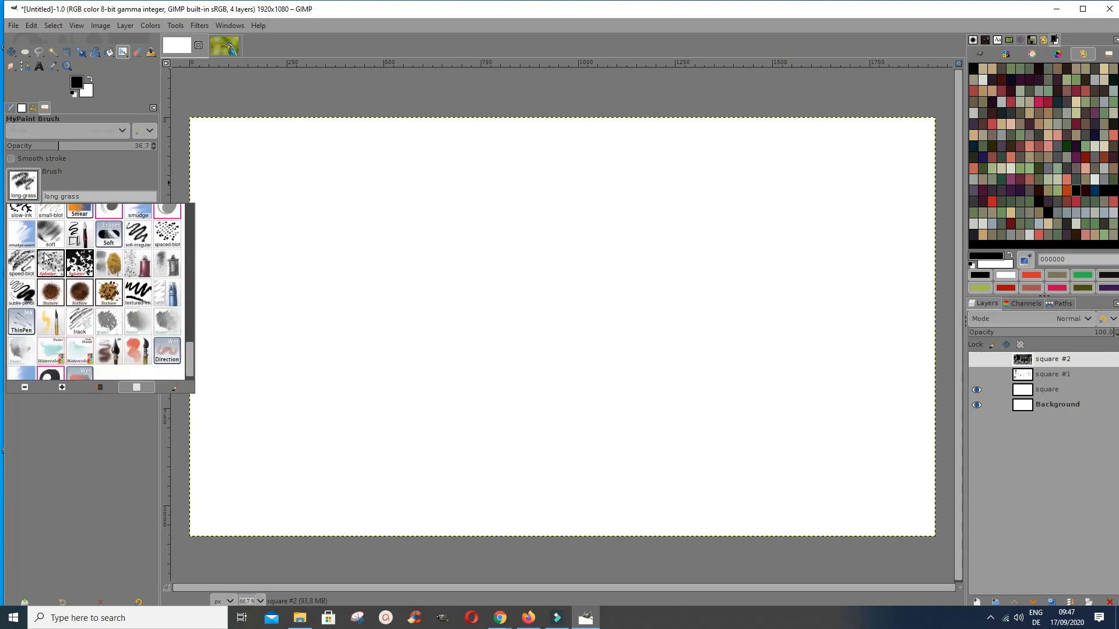
scroll(45, 257, "down", 1)
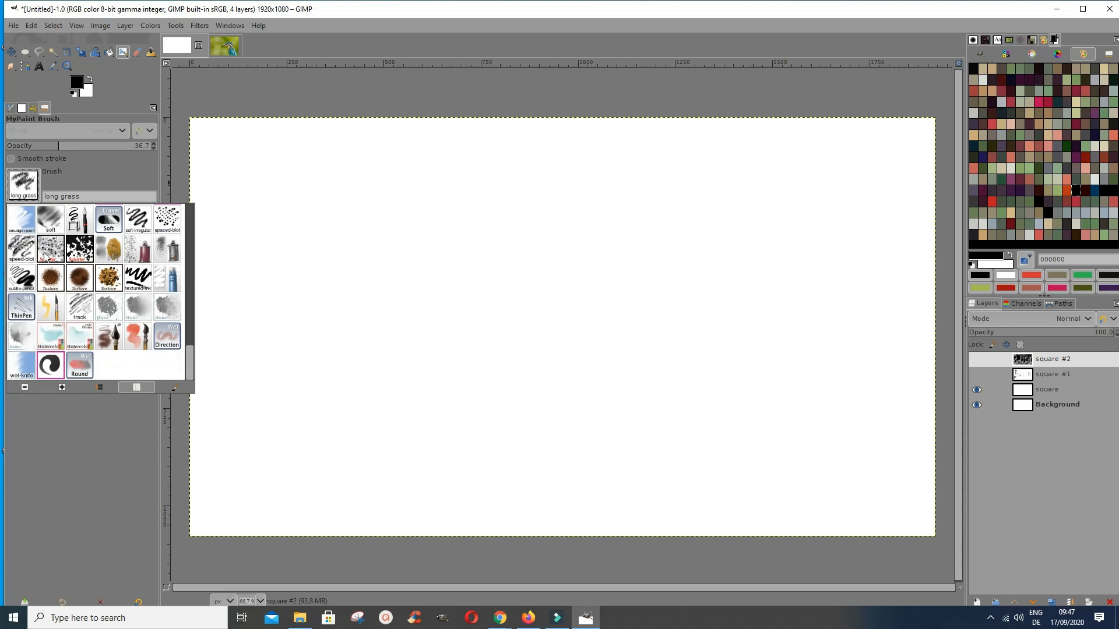
left_click(50, 278)
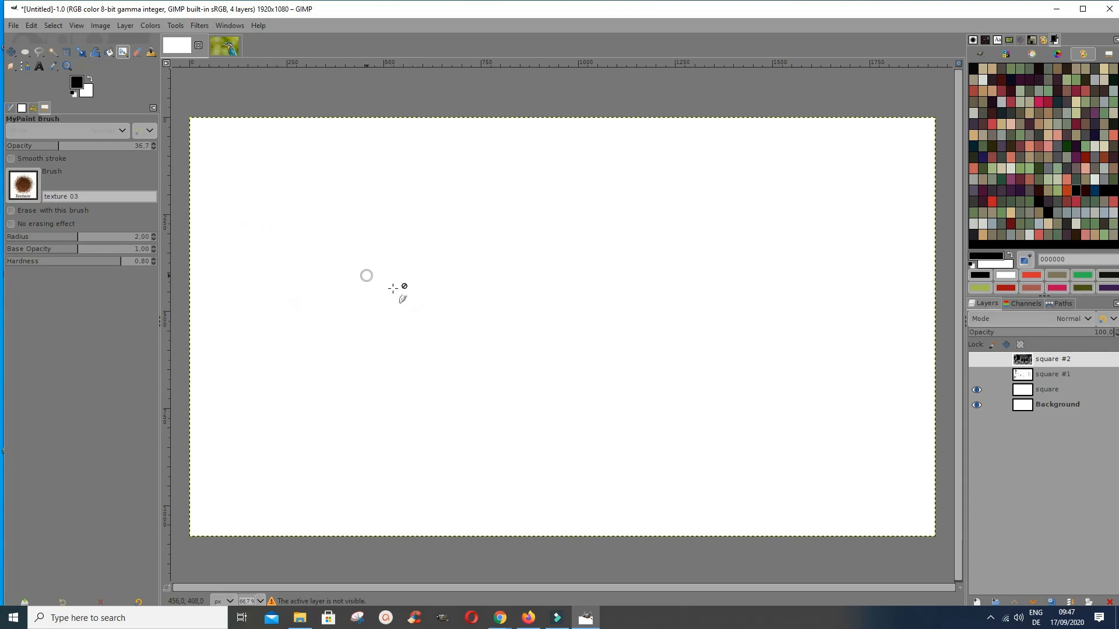
left_click(1035, 390)
mouse_move(270, 180)
left_mouse_down()
mouse_move(323, 326)
mouse_move(327, 366)
left_mouse_up()
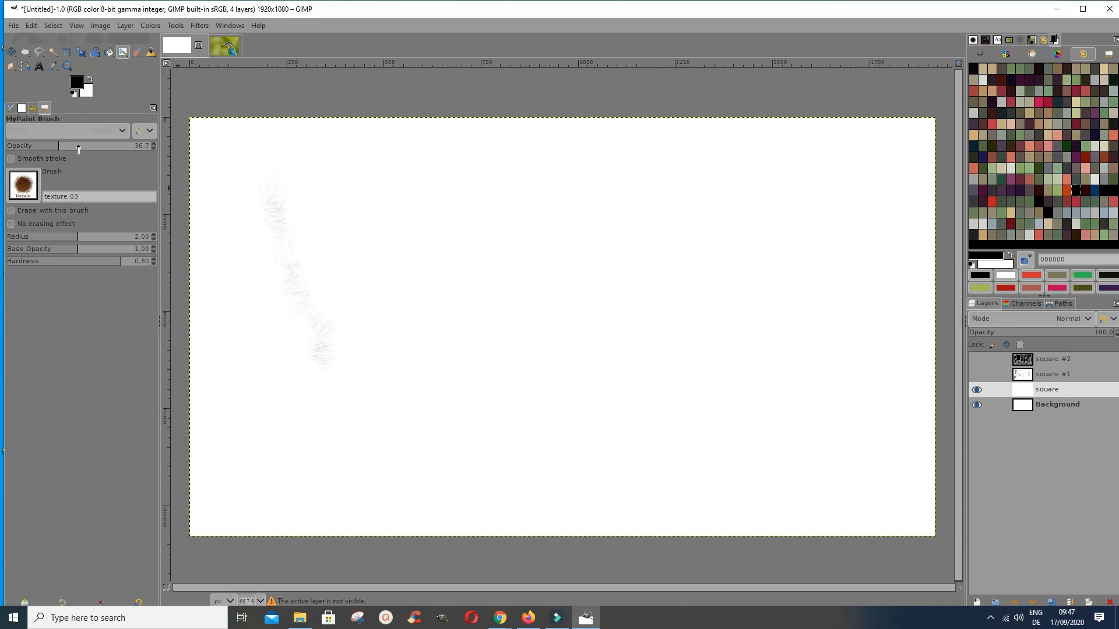
Step: Paint a slanted texture 03 stroke at opacity 87.1 and two long curved ones at opacity 100, progressing rightward across the canvas
left_click_drag(78, 149, 131, 148)
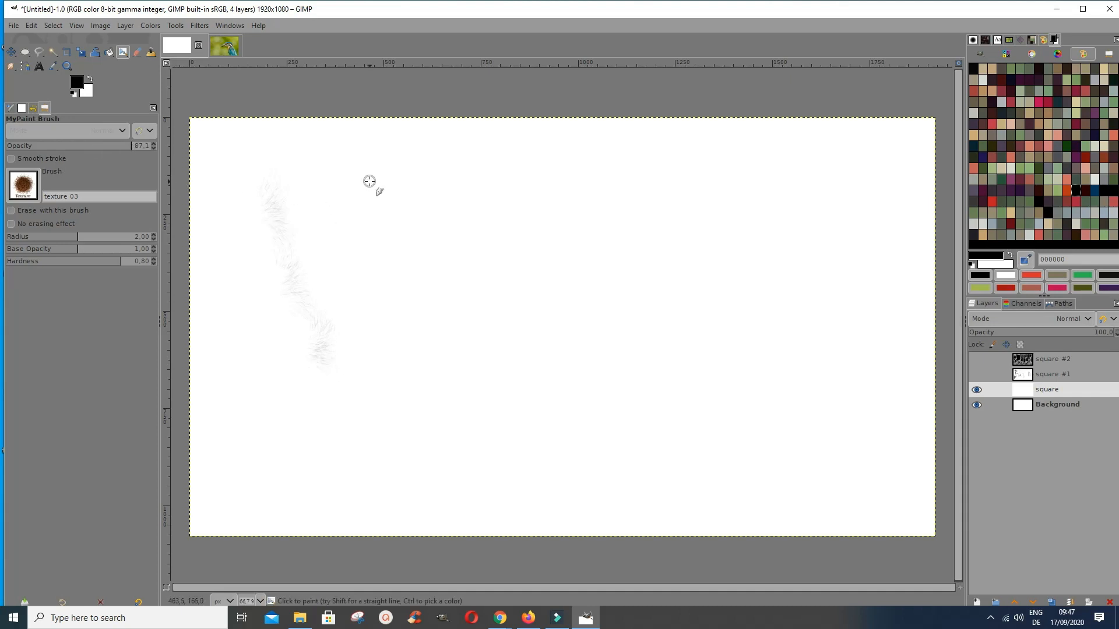
left_click_drag(370, 180, 434, 329)
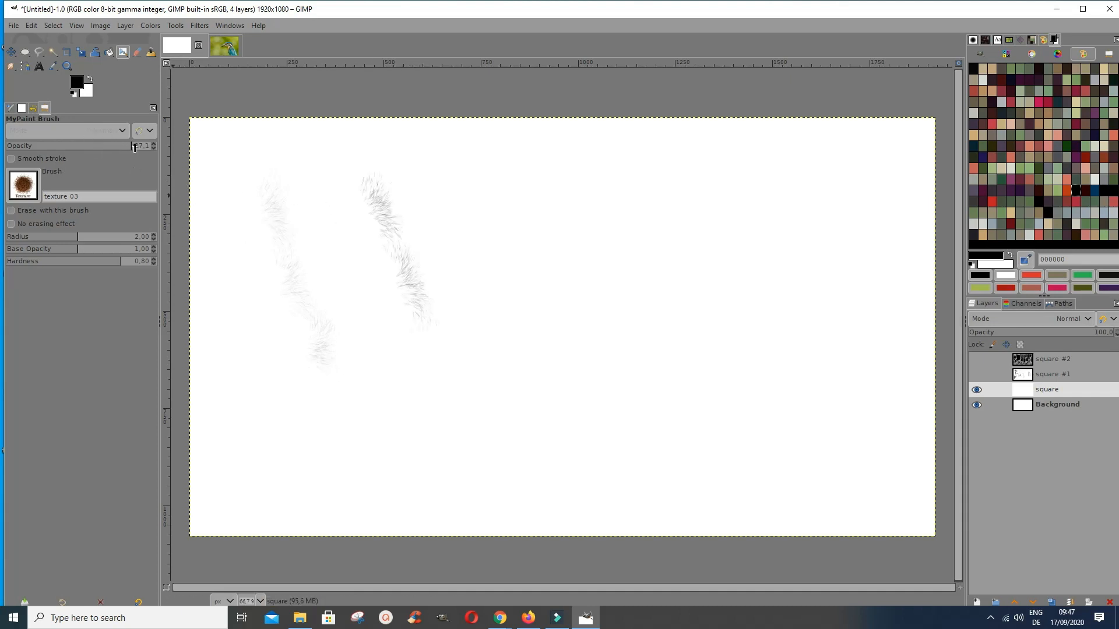
left_click_drag(142, 141, 148, 146)
mouse_move(517, 176)
left_mouse_down()
mouse_move(530, 325)
mouse_move(484, 399)
mouse_move(450, 408)
left_mouse_up()
mouse_move(550, 159)
left_mouse_down()
mouse_move(617, 249)
mouse_move(628, 367)
left_mouse_up()
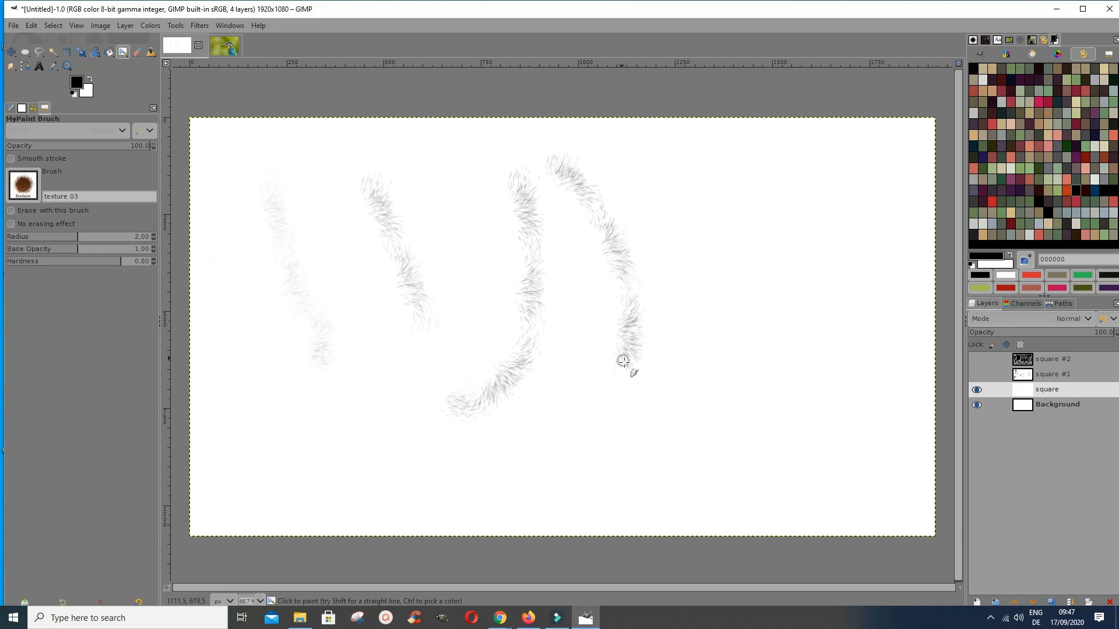
Step: Choose the rounded brush and paint a long curved stroke to the right of the textured strokes
left_click(23, 184)
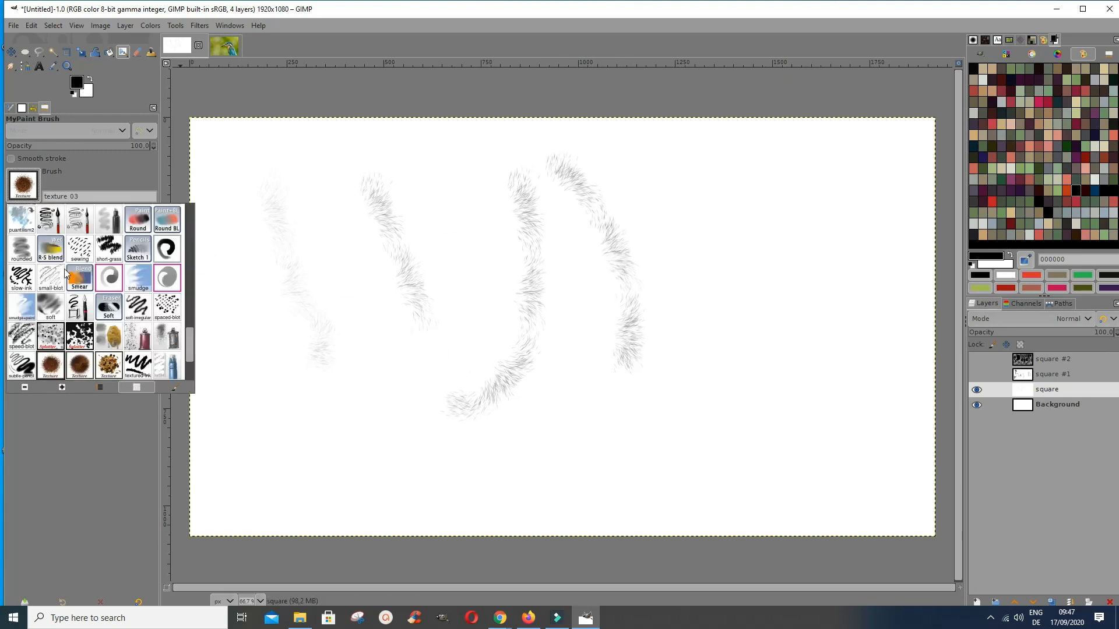
double_click(22, 257)
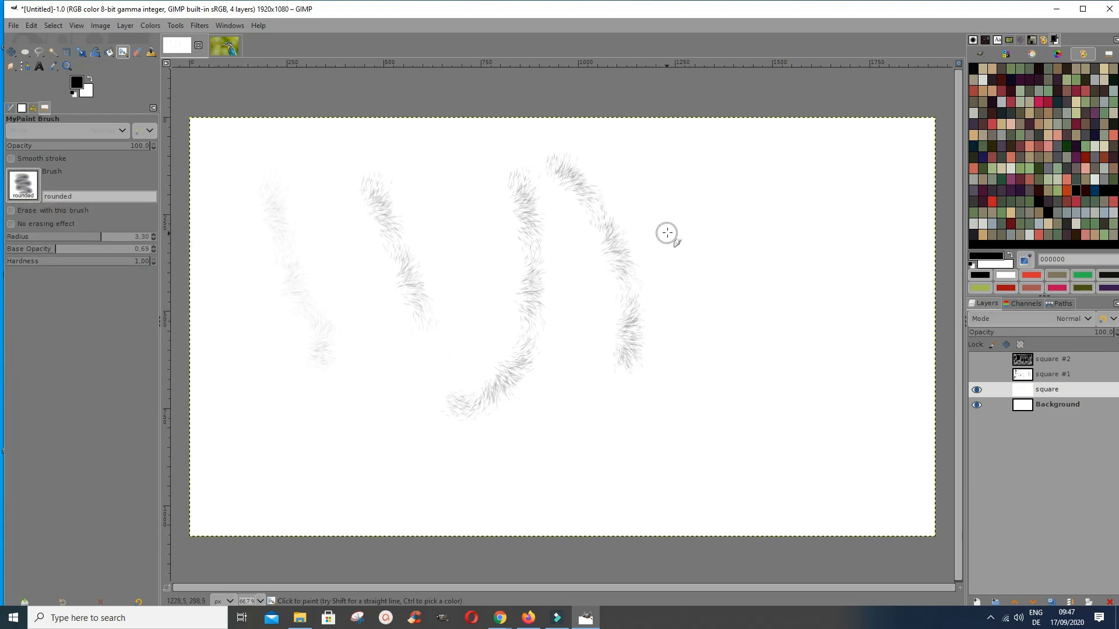
mouse_move(677, 188)
left_mouse_down()
mouse_move(721, 331)
mouse_move(712, 401)
left_mouse_up()
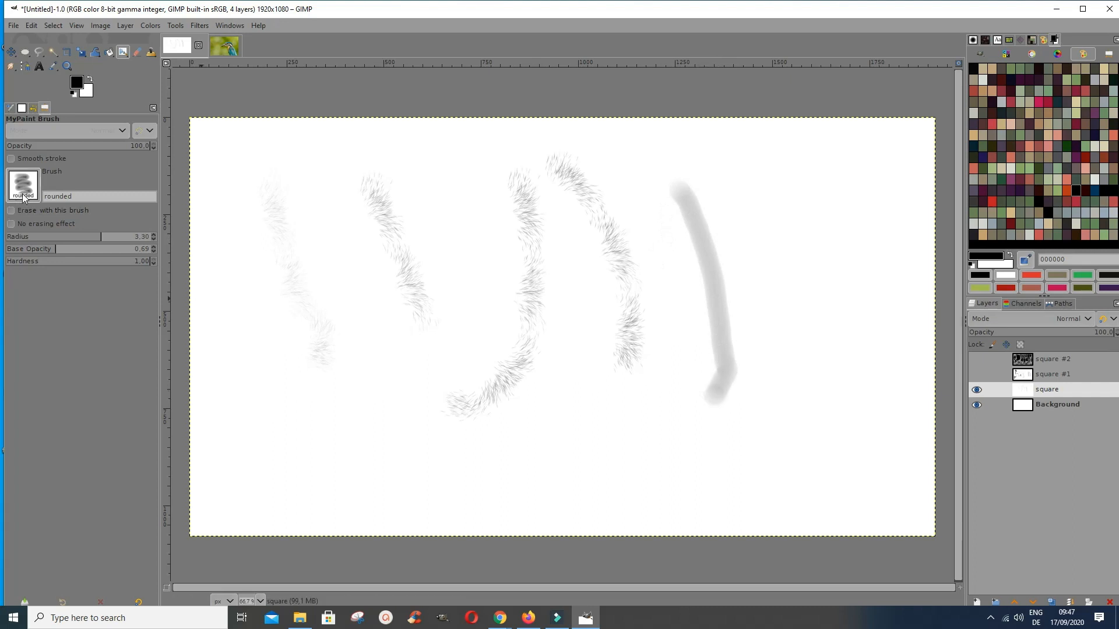
Step: Choose the oil 06 paint brush and paint a thin vertical line left of all the other strokes
left_click(24, 195)
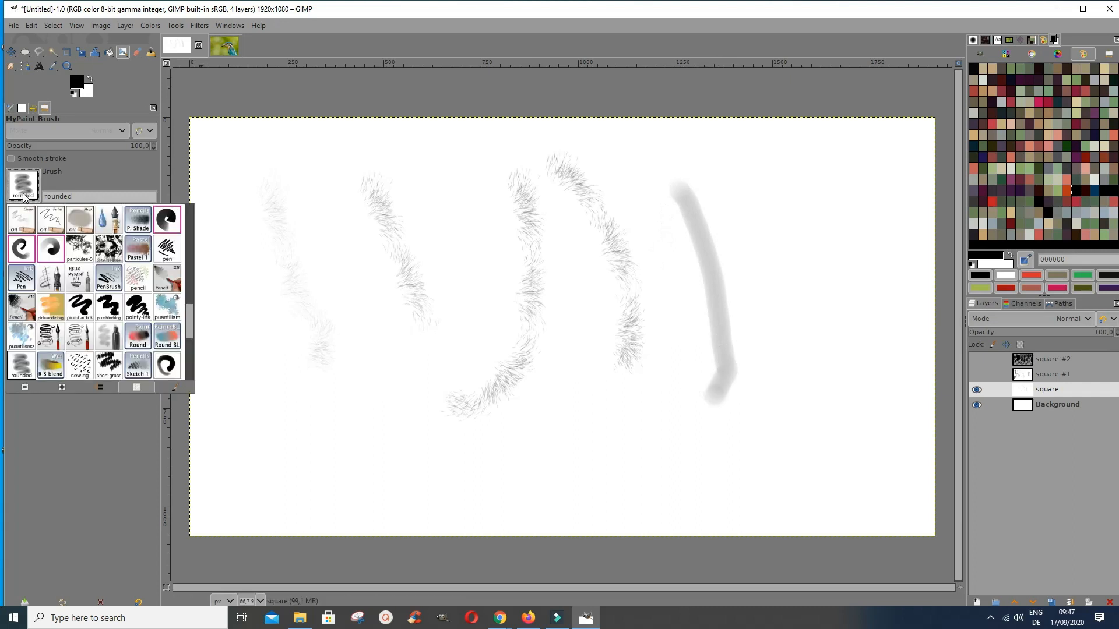
double_click(57, 221)
left_click_drag(237, 205, 247, 384)
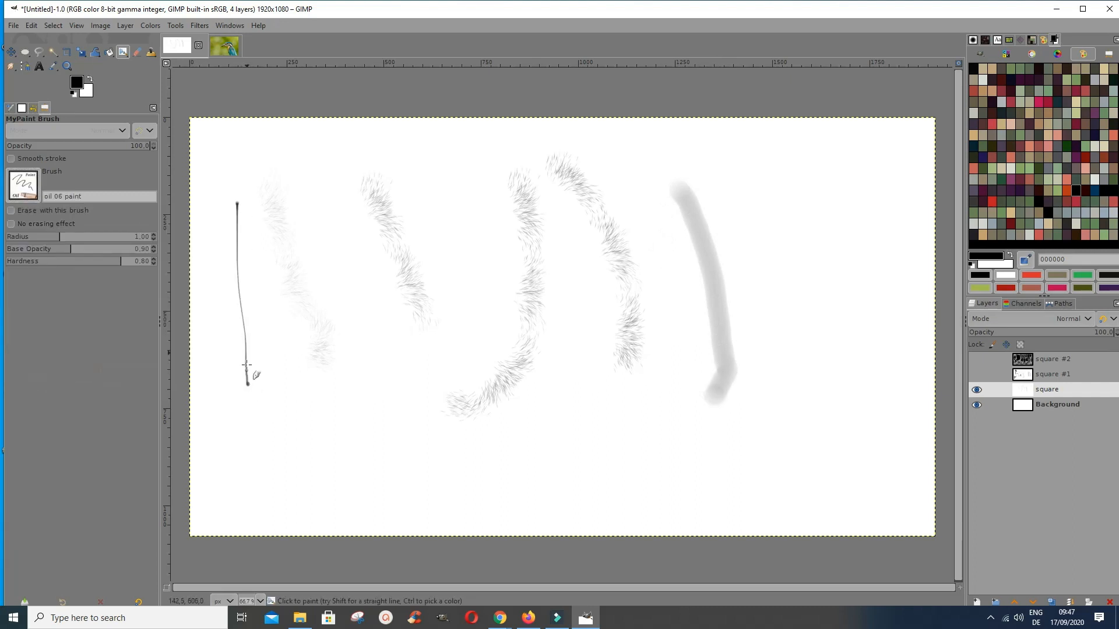
Step: Choose the 100% Opaque brush and paint a thick slanted stroke between the first two textured strokes
left_click(32, 188)
scroll(135, 299, "up", 10)
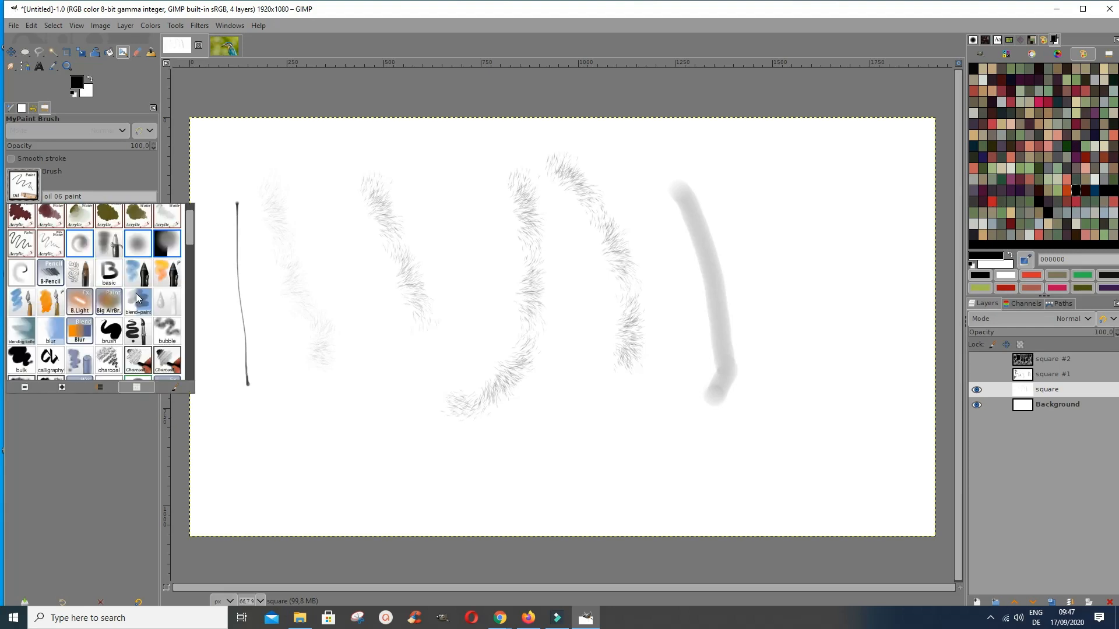
double_click(13, 224)
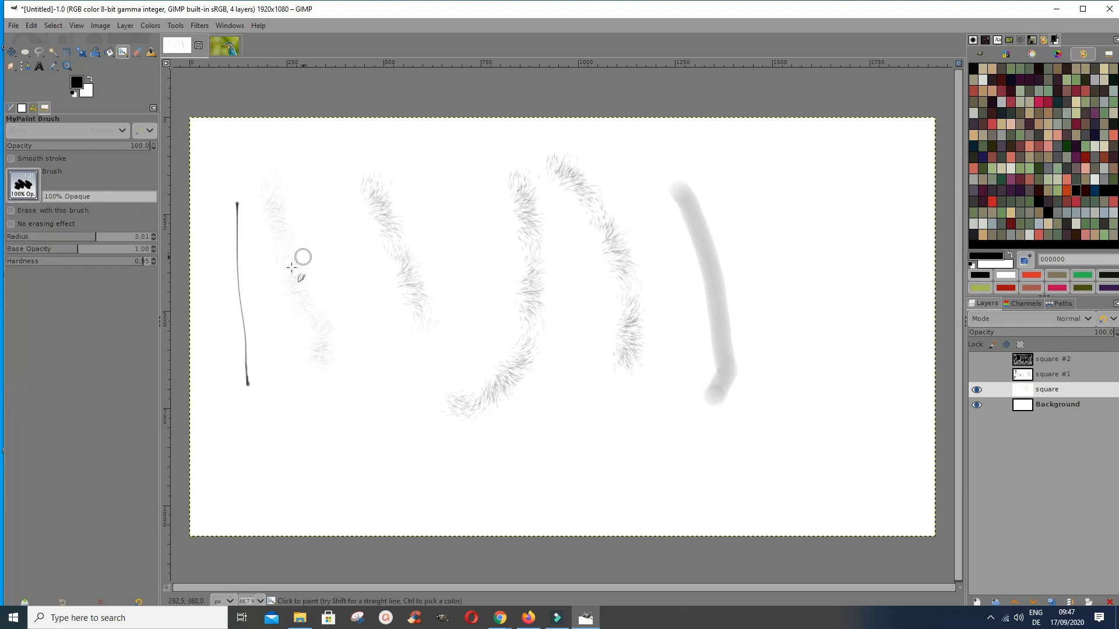
left_click_drag(316, 240, 377, 392)
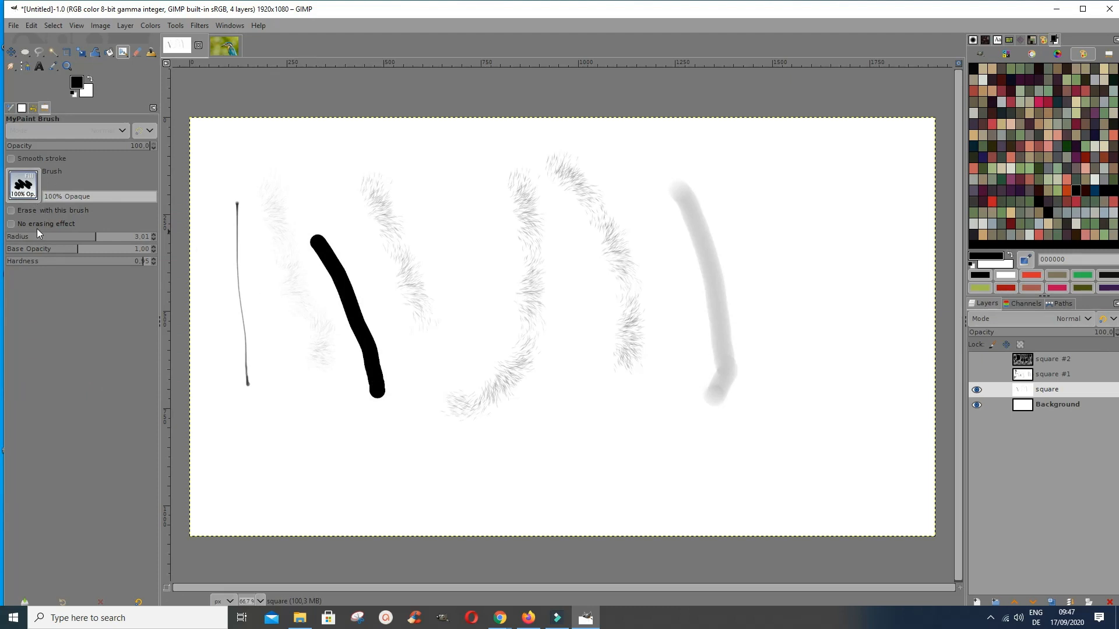
Step: Enable erasing with the brush, erase most of the black stroke and parts of the textured stroke beside it, and disable erasing again
left_click(10, 211)
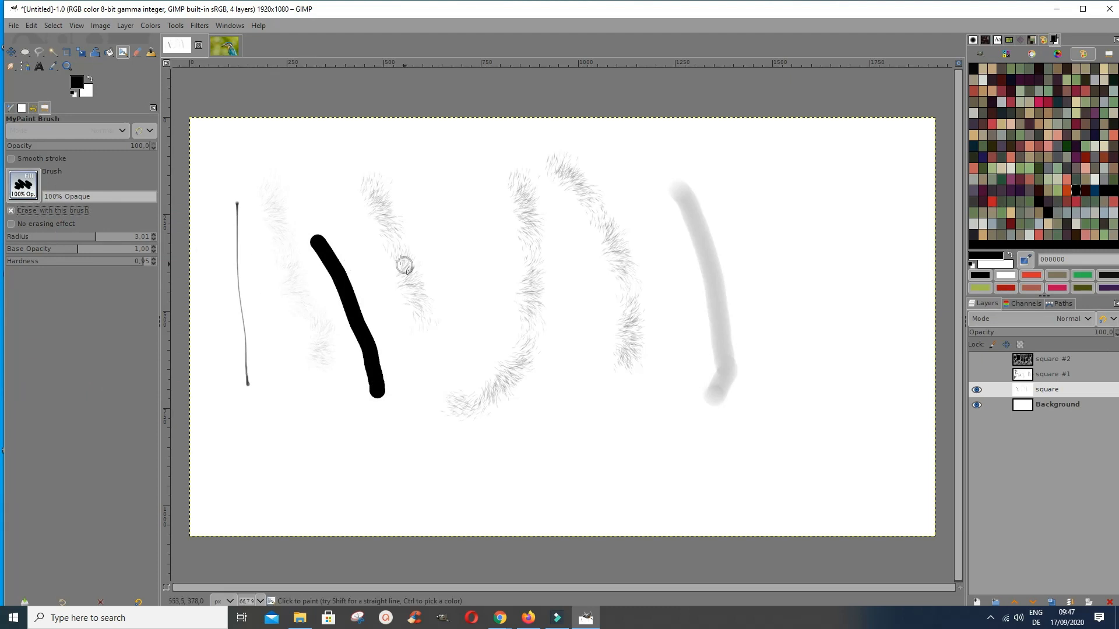
mouse_move(349, 240)
left_mouse_down()
mouse_move(343, 328)
mouse_move(365, 322)
mouse_move(358, 358)
mouse_move(345, 286)
mouse_move(366, 325)
mouse_move(362, 413)
mouse_move(380, 371)
mouse_move(420, 142)
mouse_move(418, 329)
left_mouse_up()
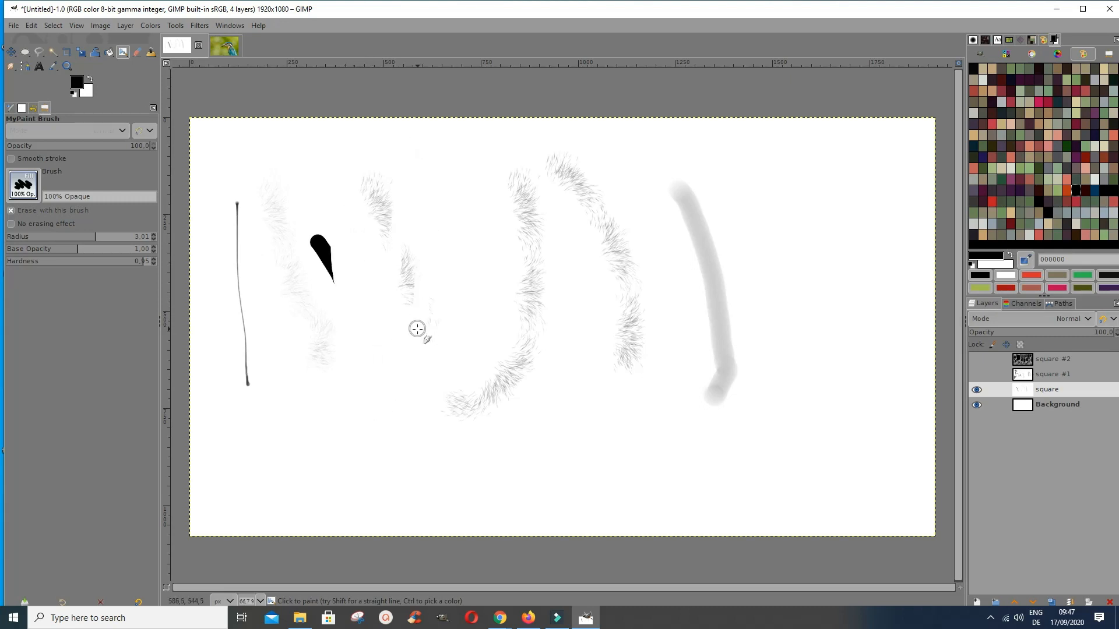
left_click(12, 210)
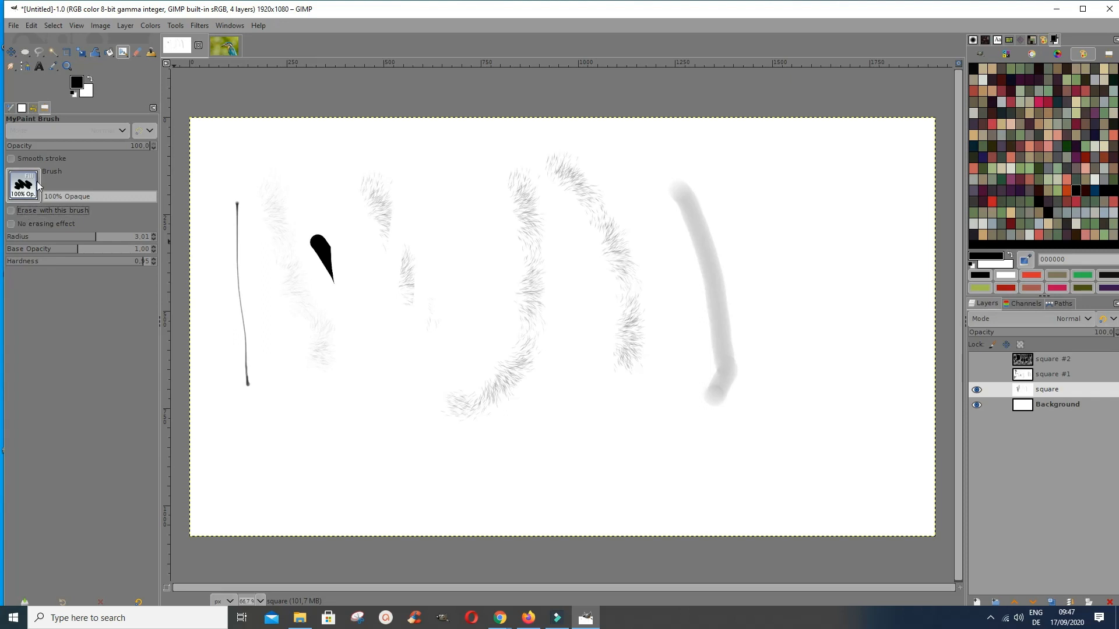